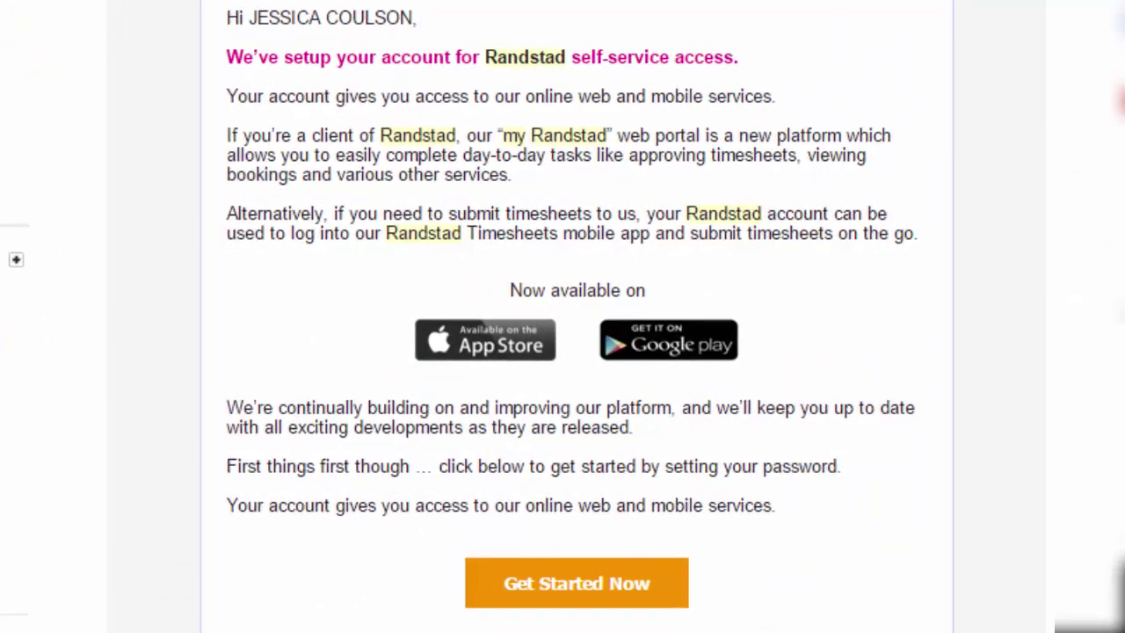
Scroll through the My Randstad self-service welcome email with its app download links
scroll(1050, 199, down, 3)
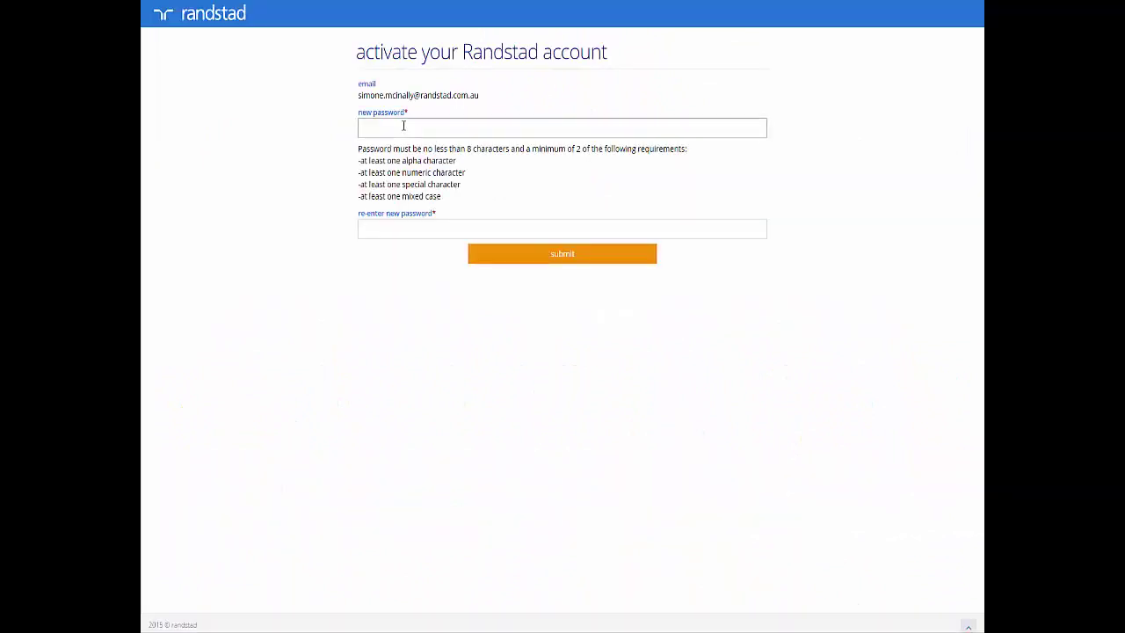
Enter and confirm a new account password, then submit it to activate the account
click(403, 126)
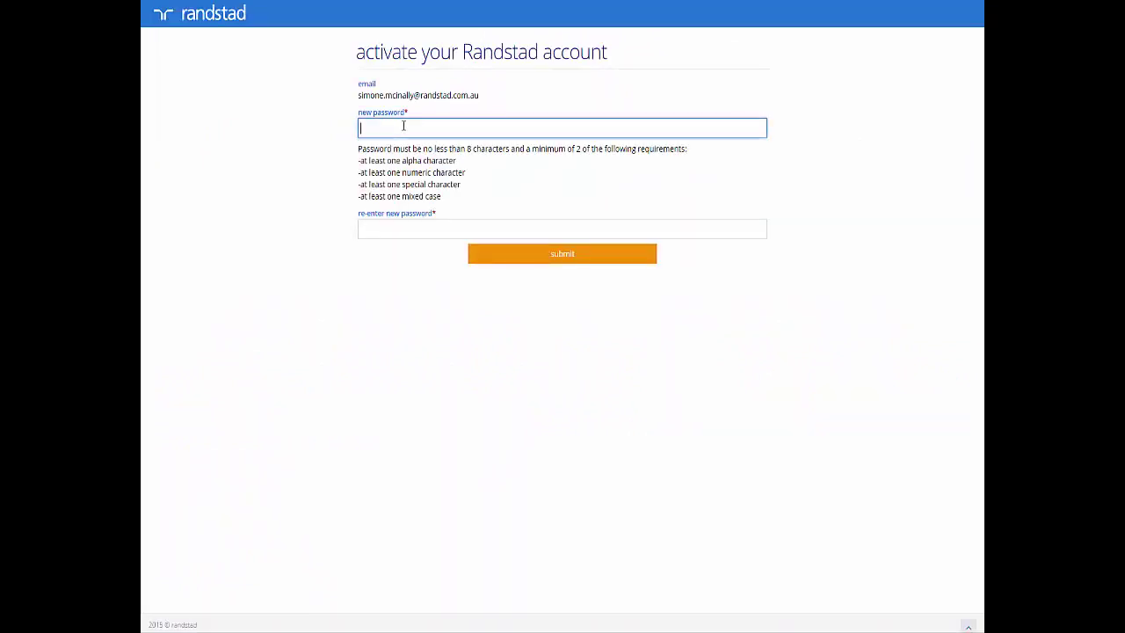
click(432, 231)
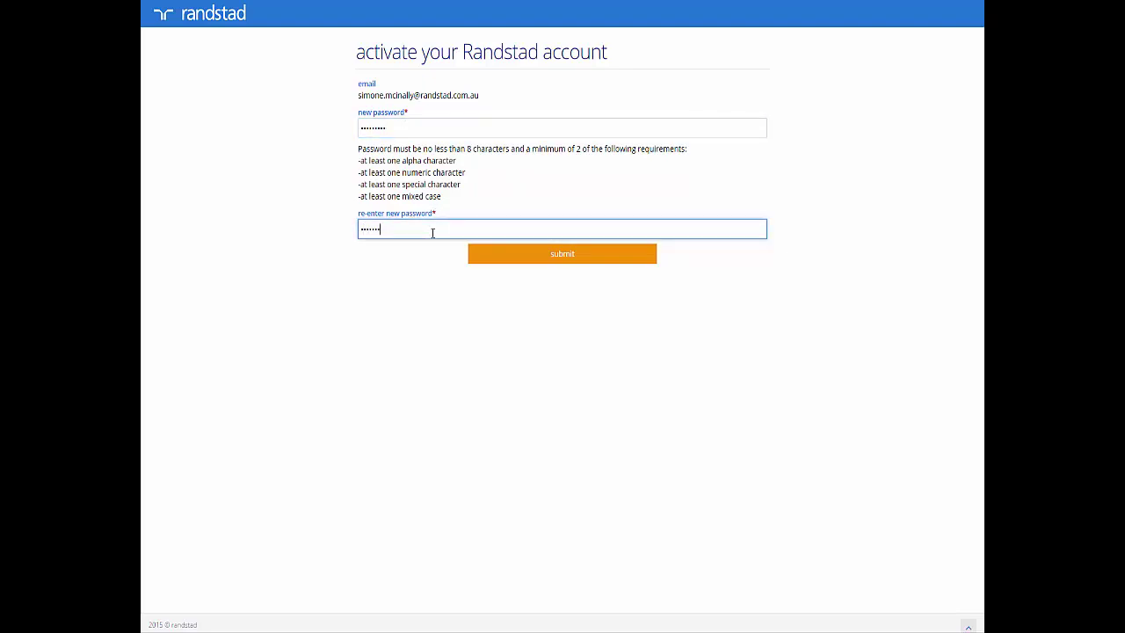
click(587, 254)
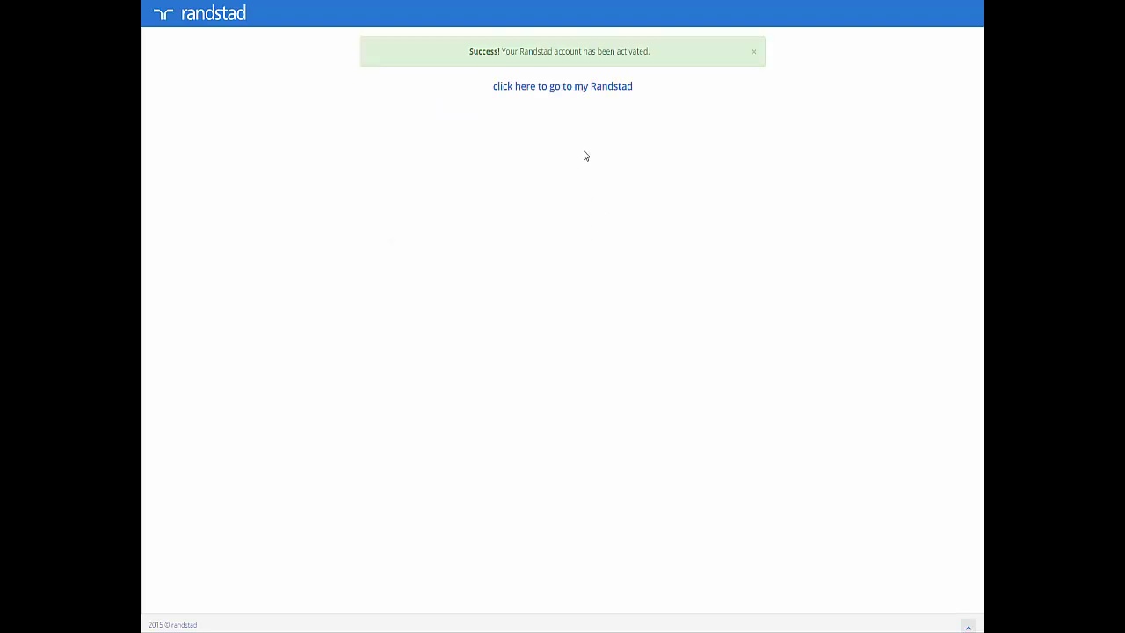
Go to the My Randstad login page and sign in with the account e-mail and password
click(576, 93)
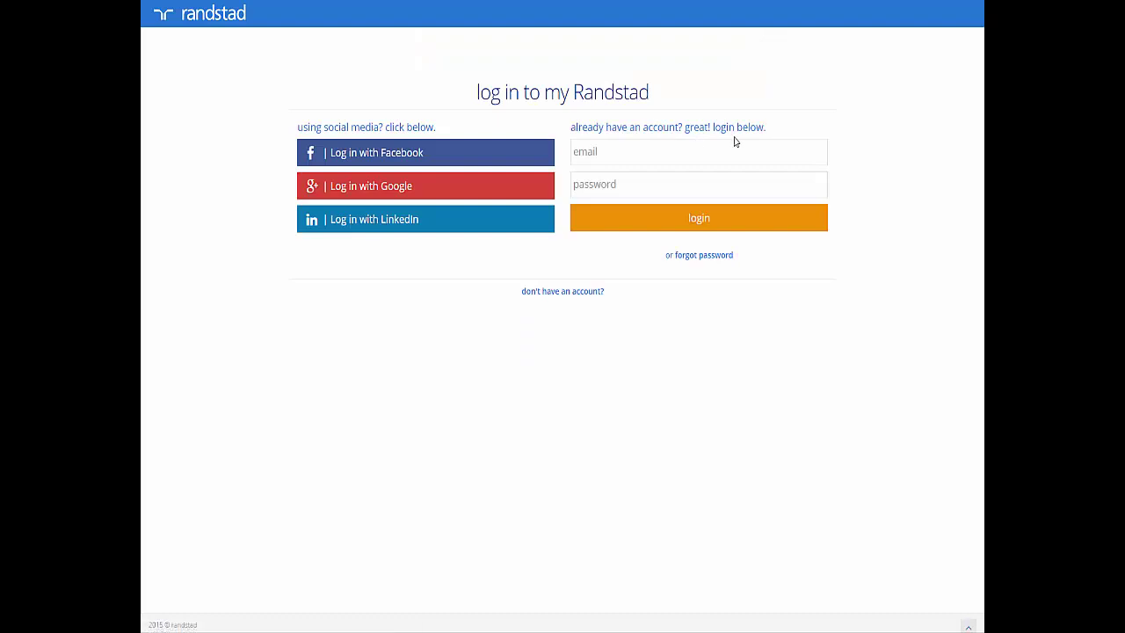
click(632, 156)
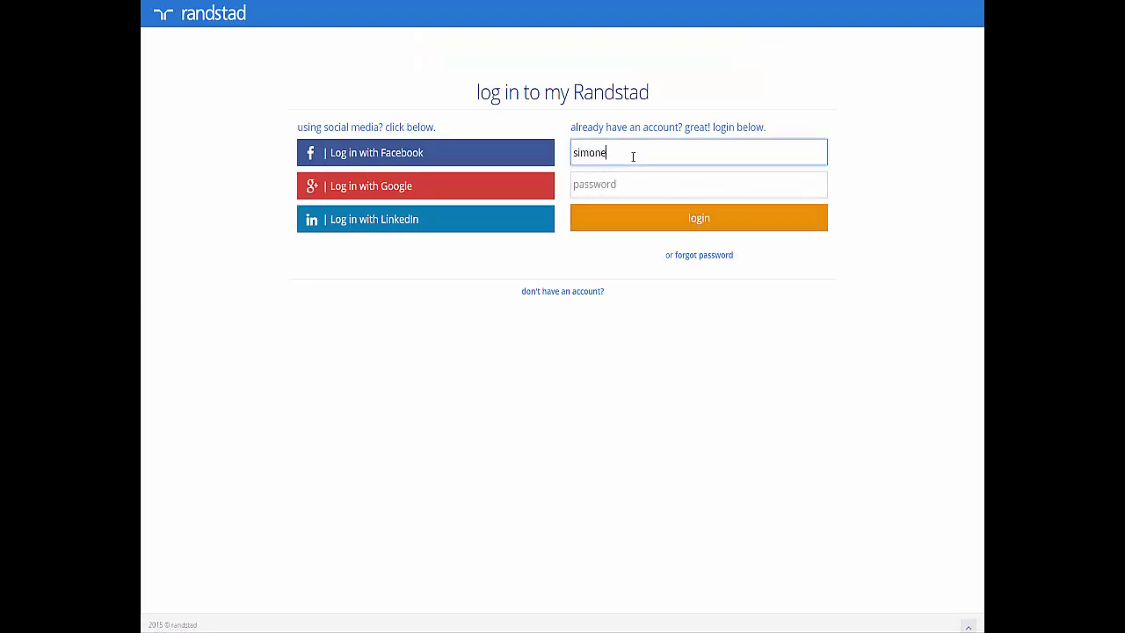
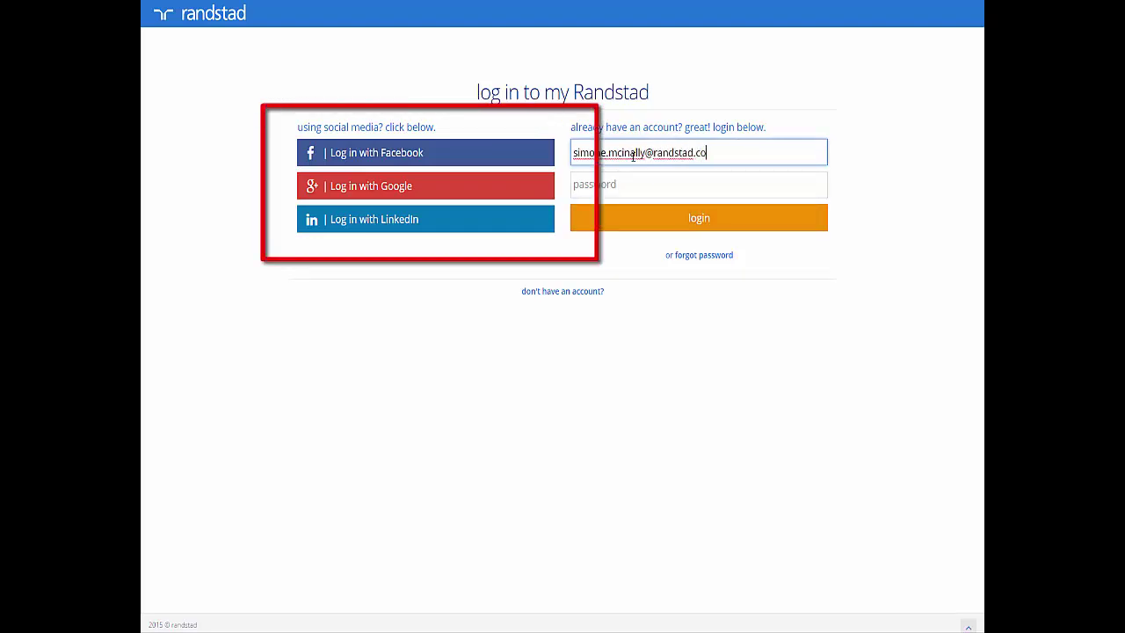
key(Tab)
text(p)
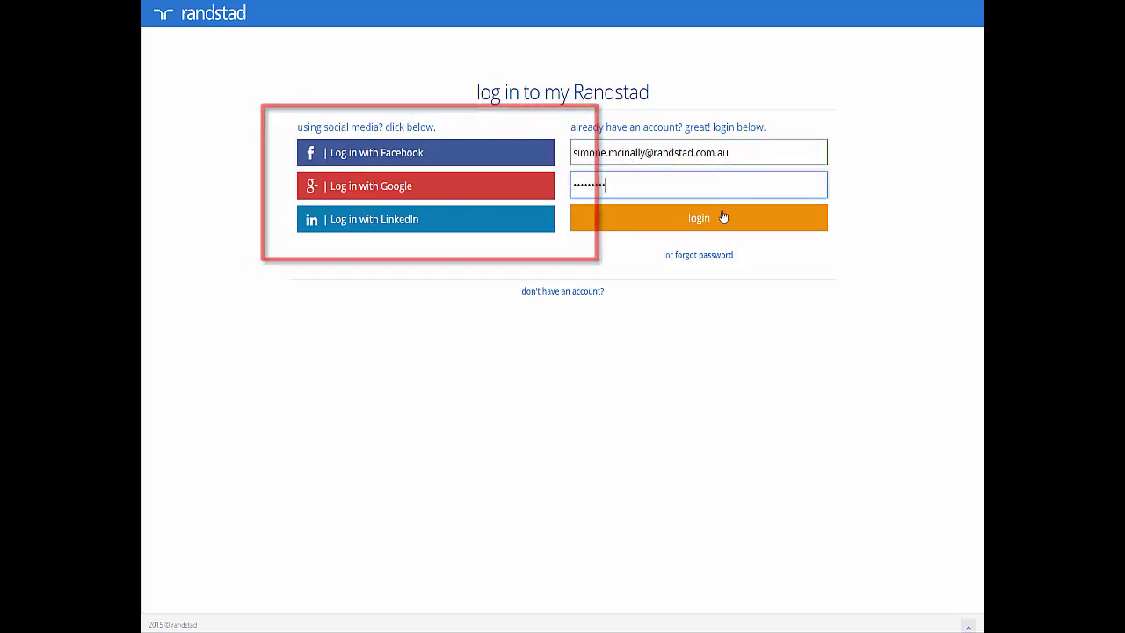
click(726, 219)
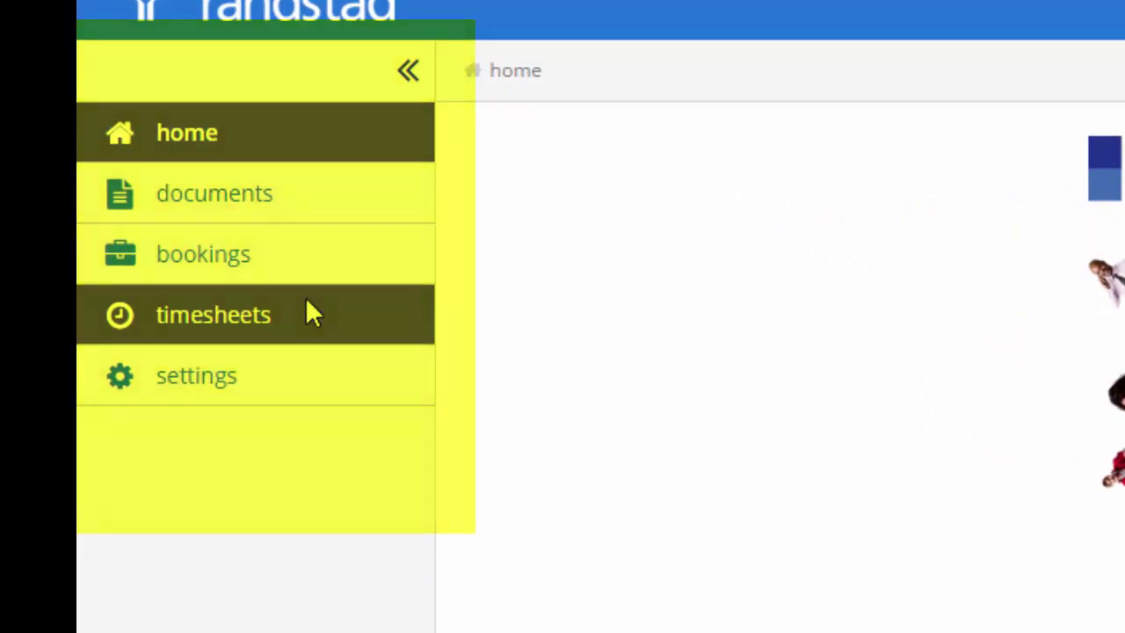
Open Timesheets and scroll its to-do list of one Saved and two New timesheets
click(306, 313)
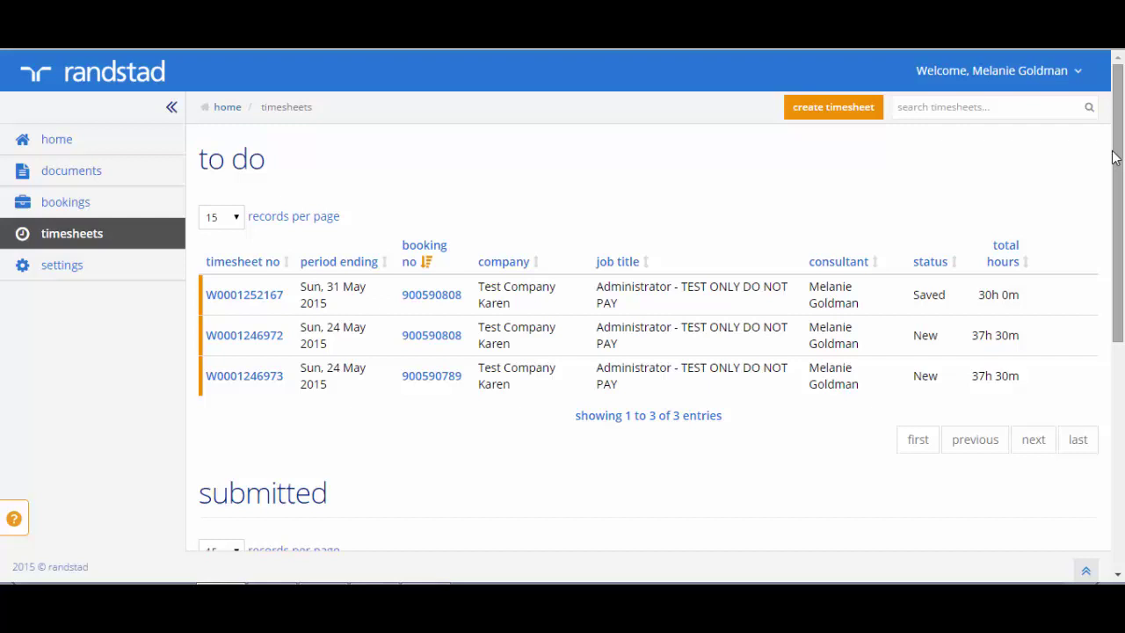
drag(1116, 159, 1117, 164)
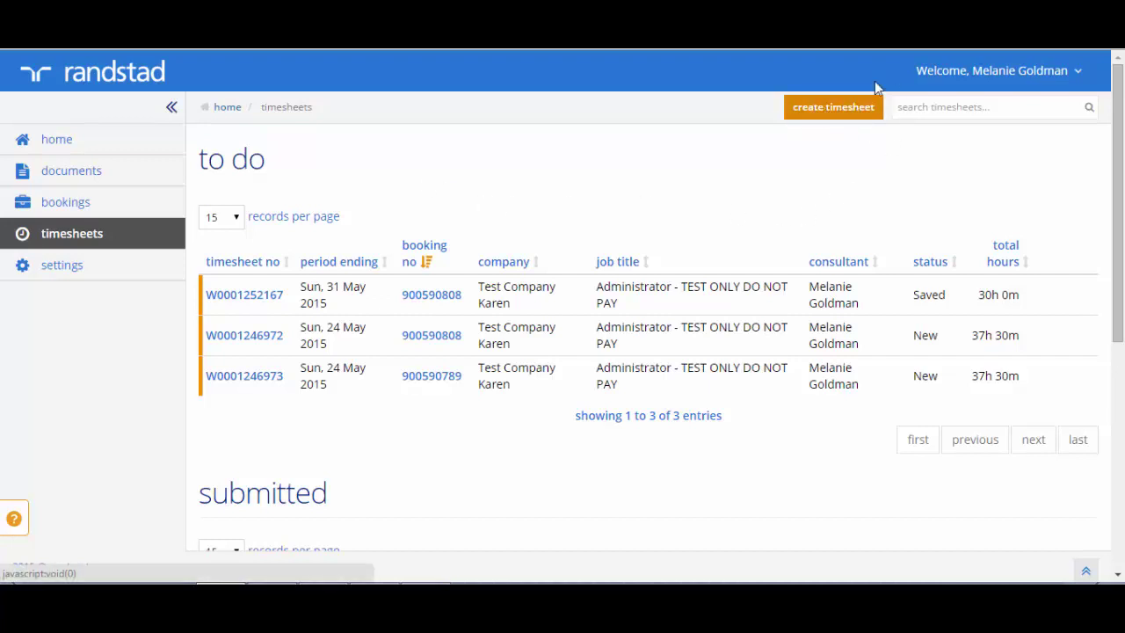
click(824, 107)
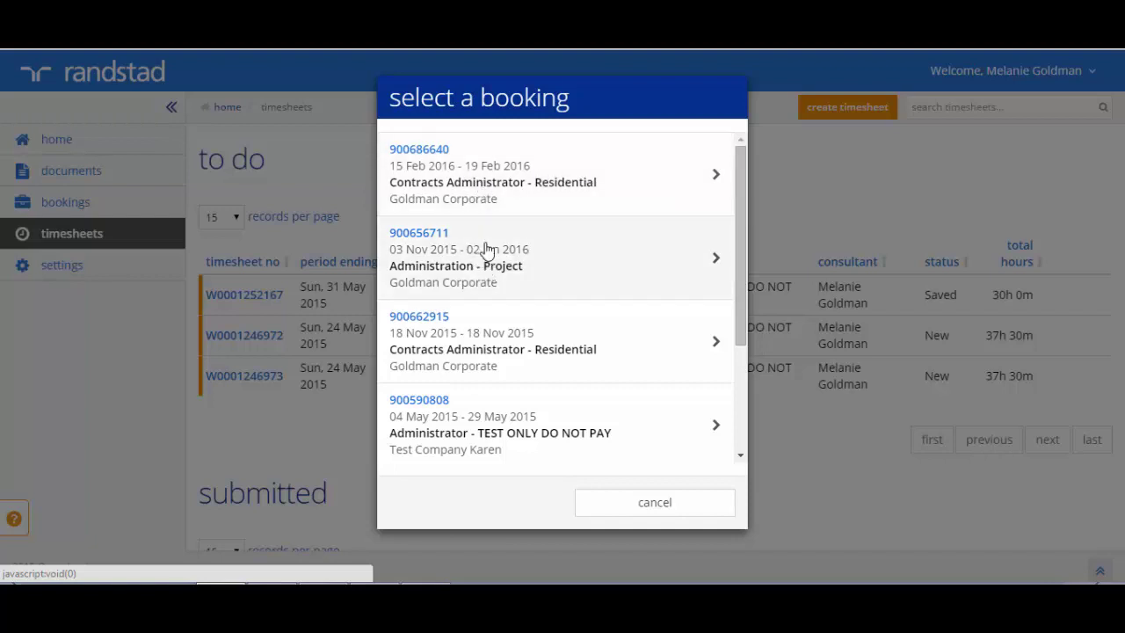
click(681, 174)
click(679, 151)
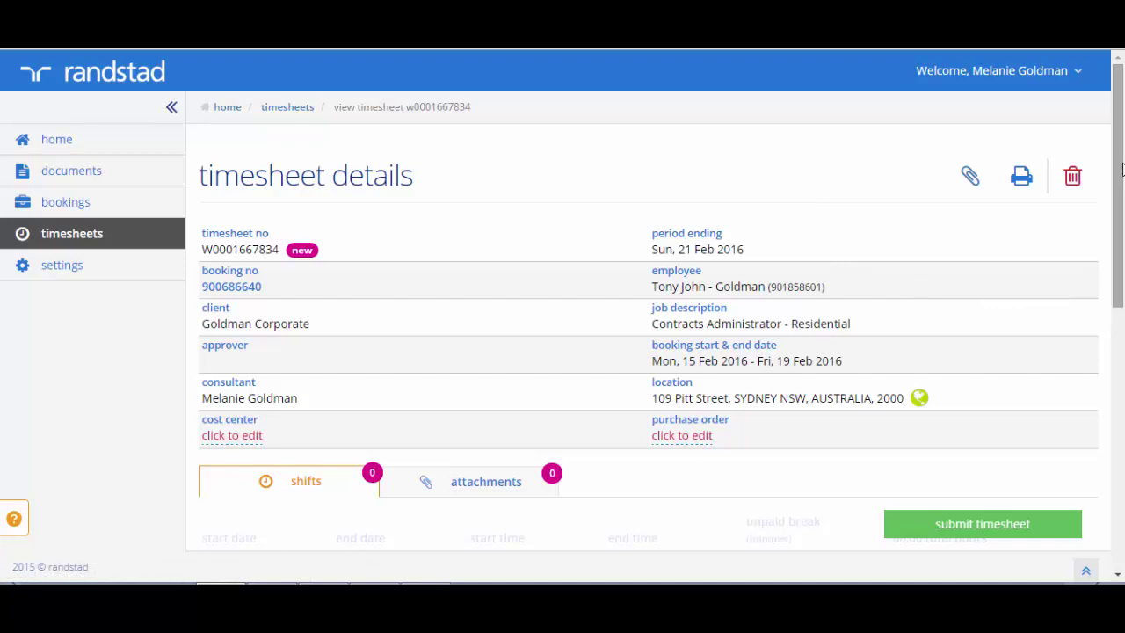
drag(1121, 170, 1119, 271)
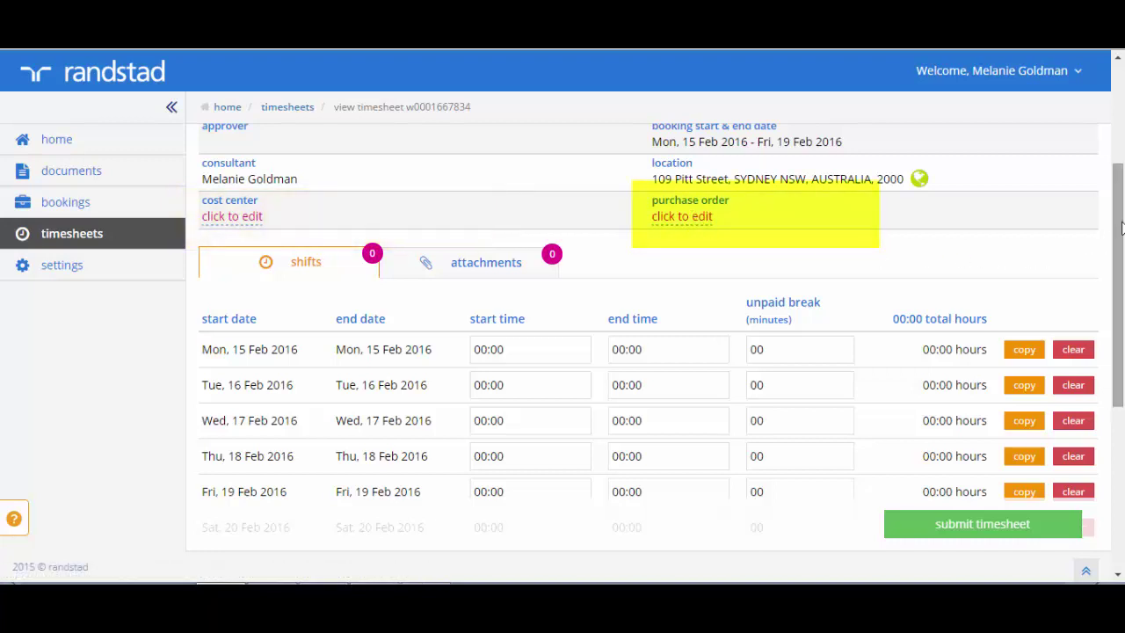
drag(1122, 228, 1121, 279)
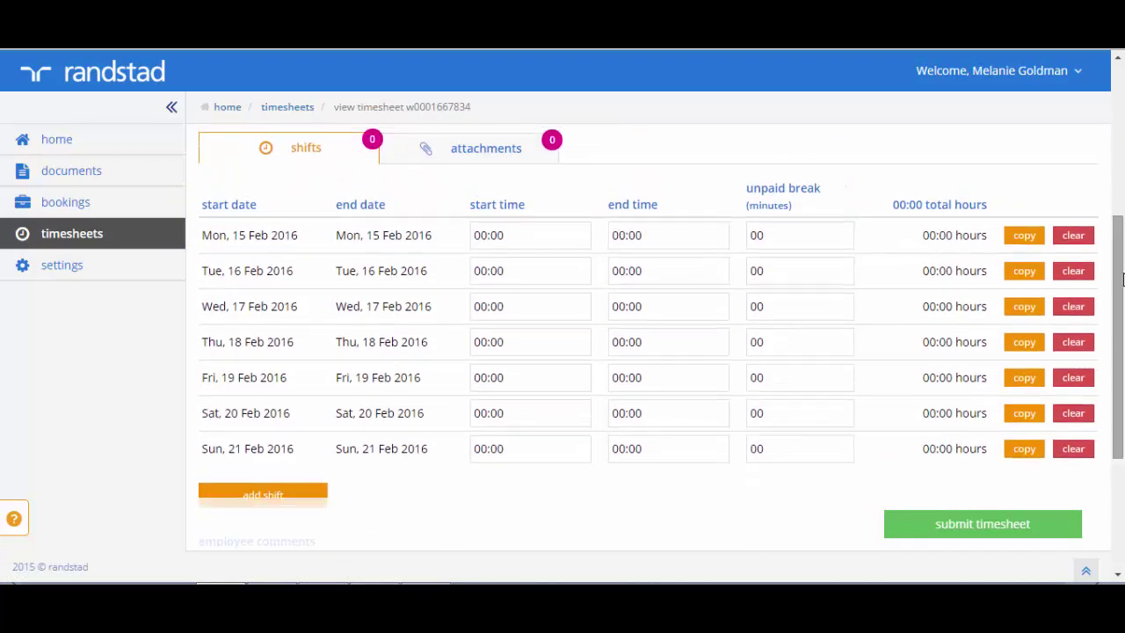
Enter Monday 15 Feb's shift as 08:00–17:00 with a 30-minute unpaid break (08:30 hours)
click(491, 235)
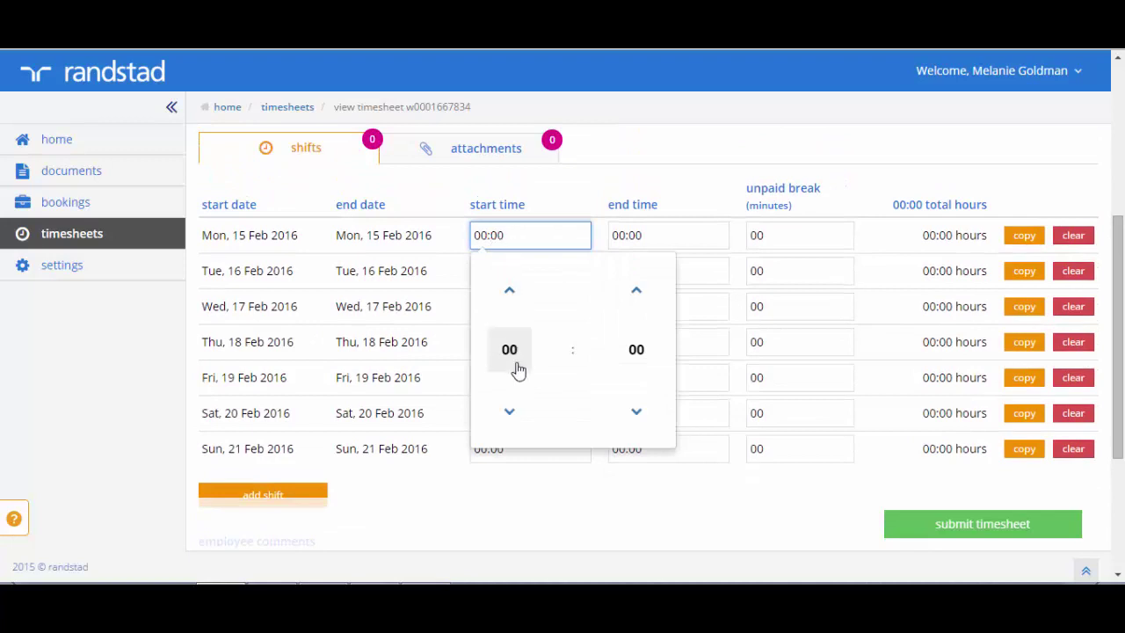
click(510, 294)
click(511, 293)
click(510, 293)
click(511, 292)
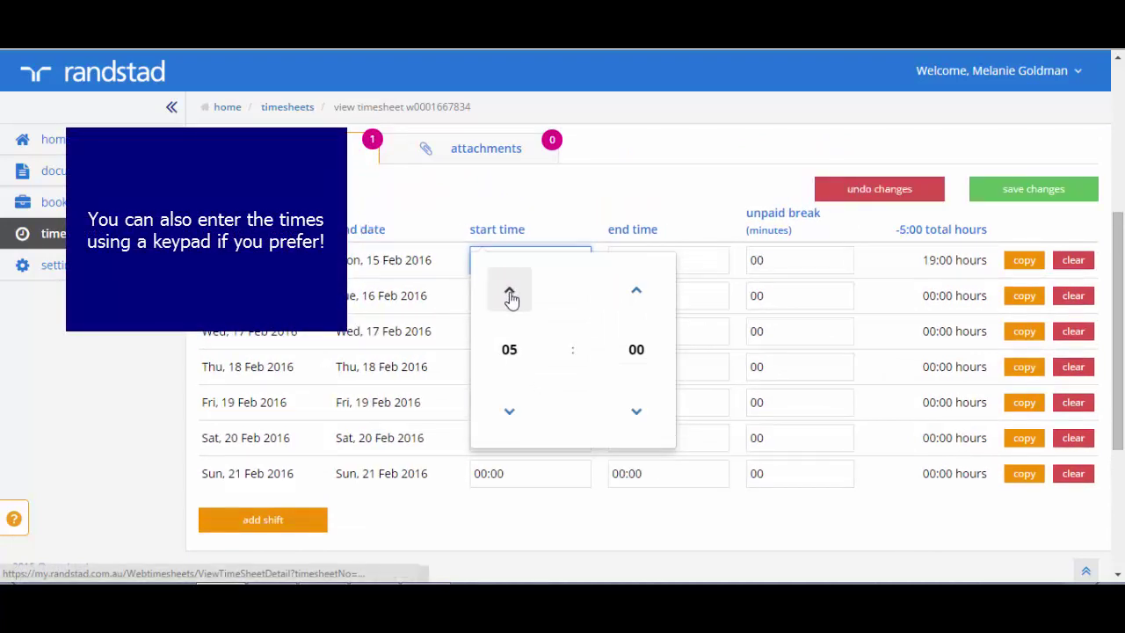
click(509, 293)
click(509, 292)
click(510, 293)
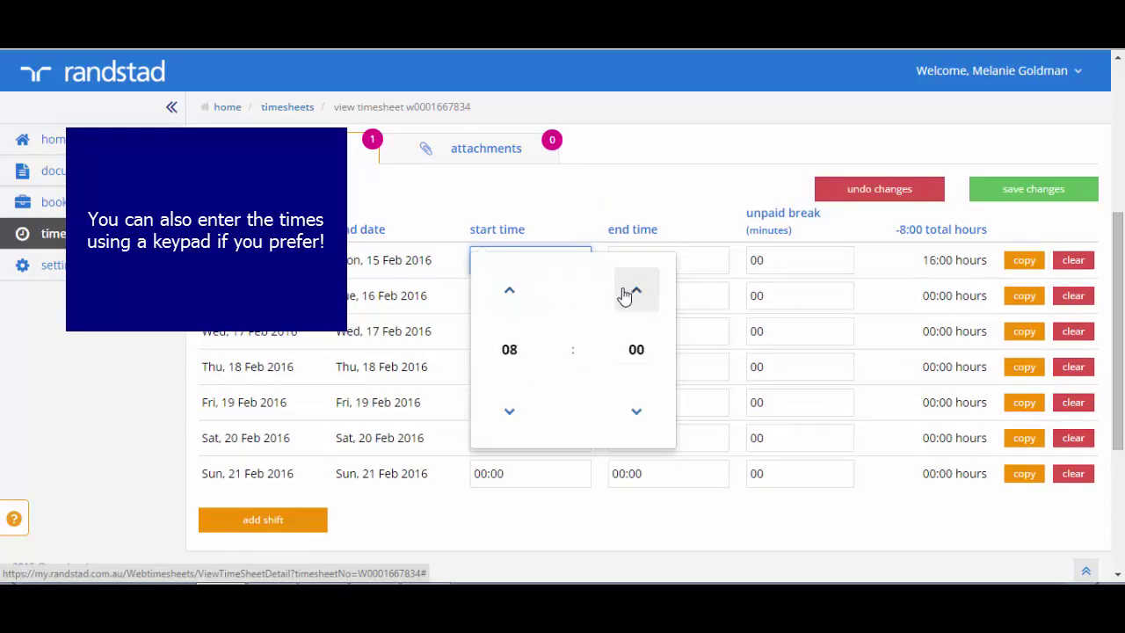
click(691, 260)
click(647, 374)
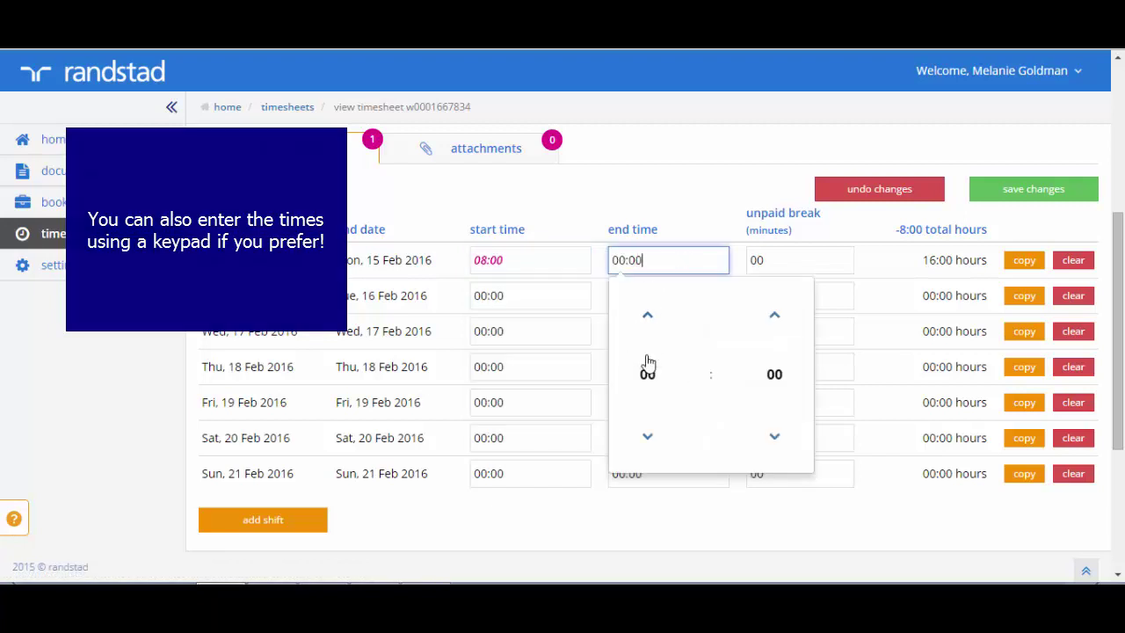
text(17)
key(Tab)
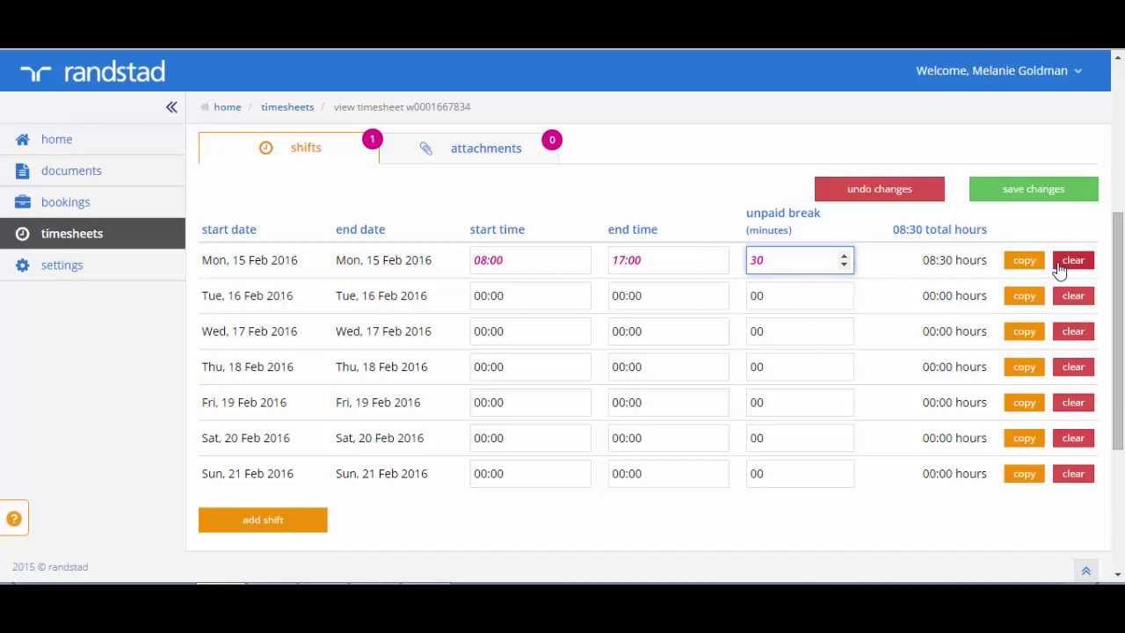
click(892, 259)
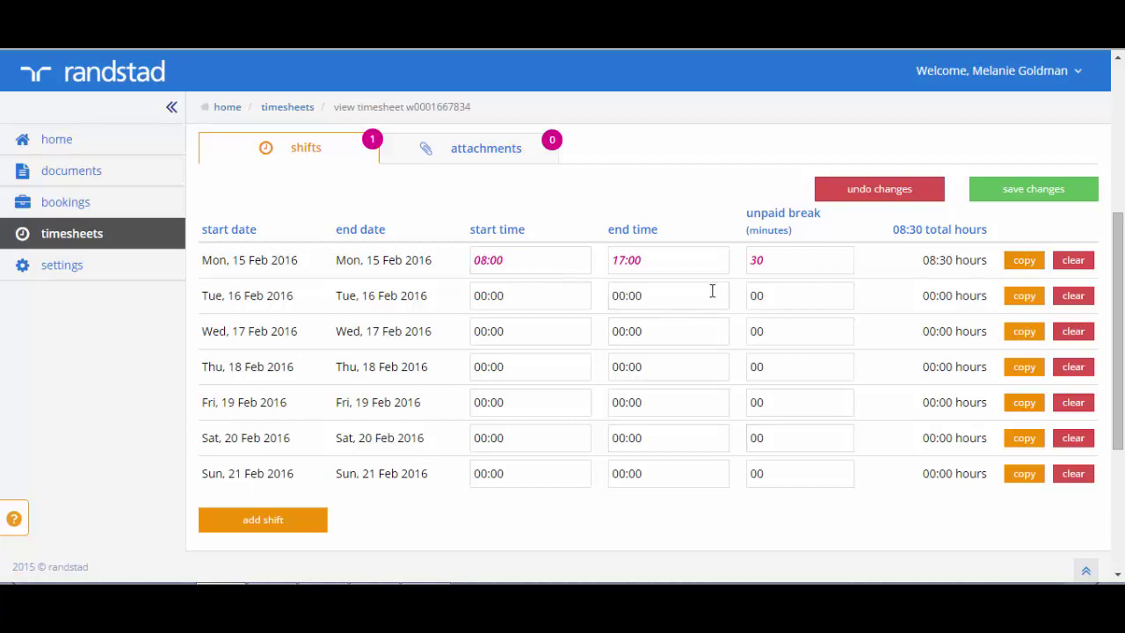
Copy Monday's shift to Tuesday through Friday, bringing the timesheet to 37:30 hours
click(1025, 260)
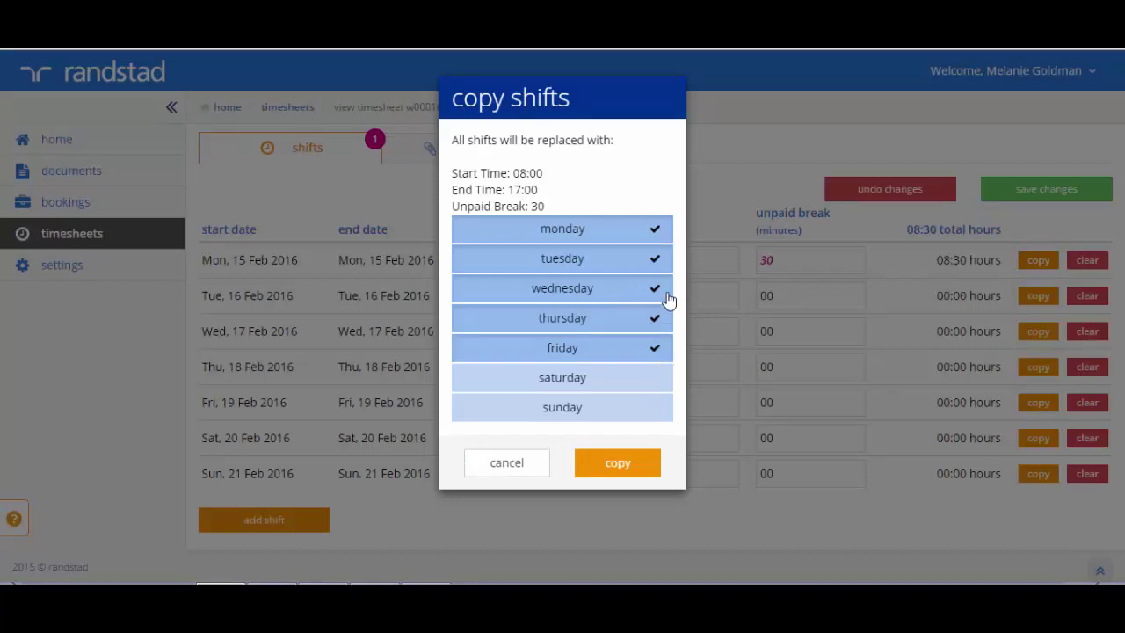
click(618, 463)
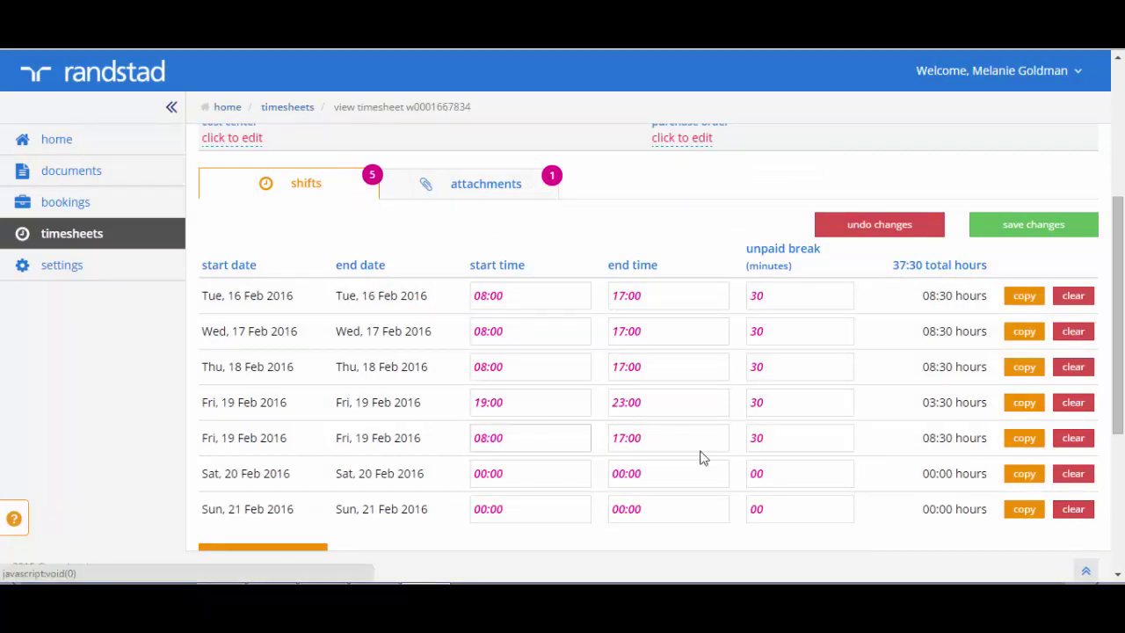
Save the shift changes and review the stored 37:30-hour week
click(1039, 225)
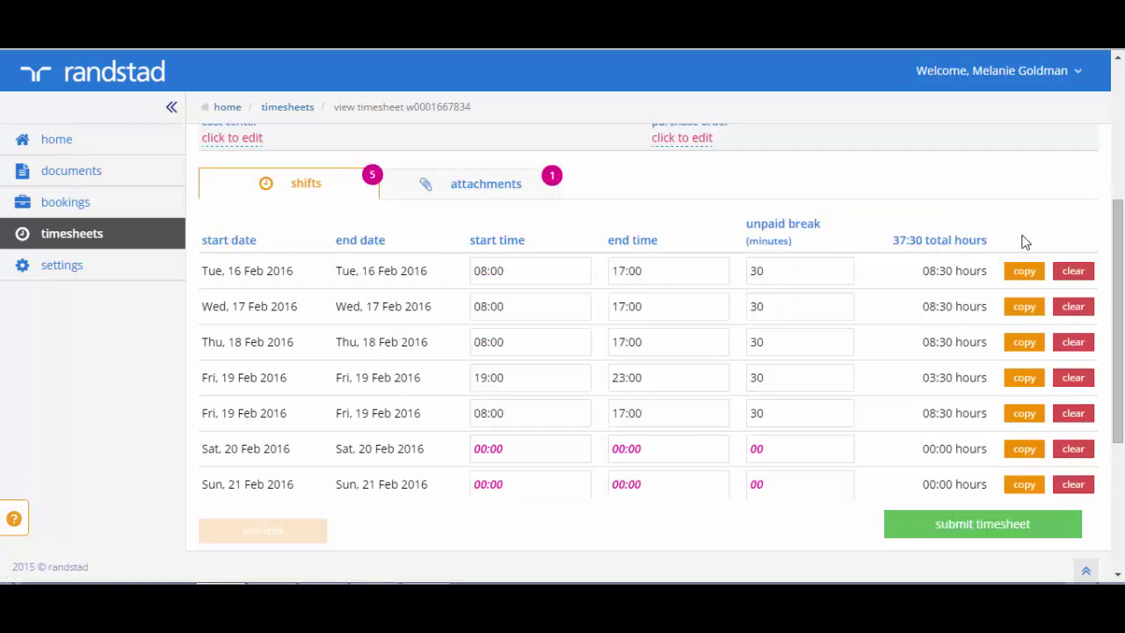
drag(1118, 234, 1120, 79)
scroll(1120, 77, down, 2)
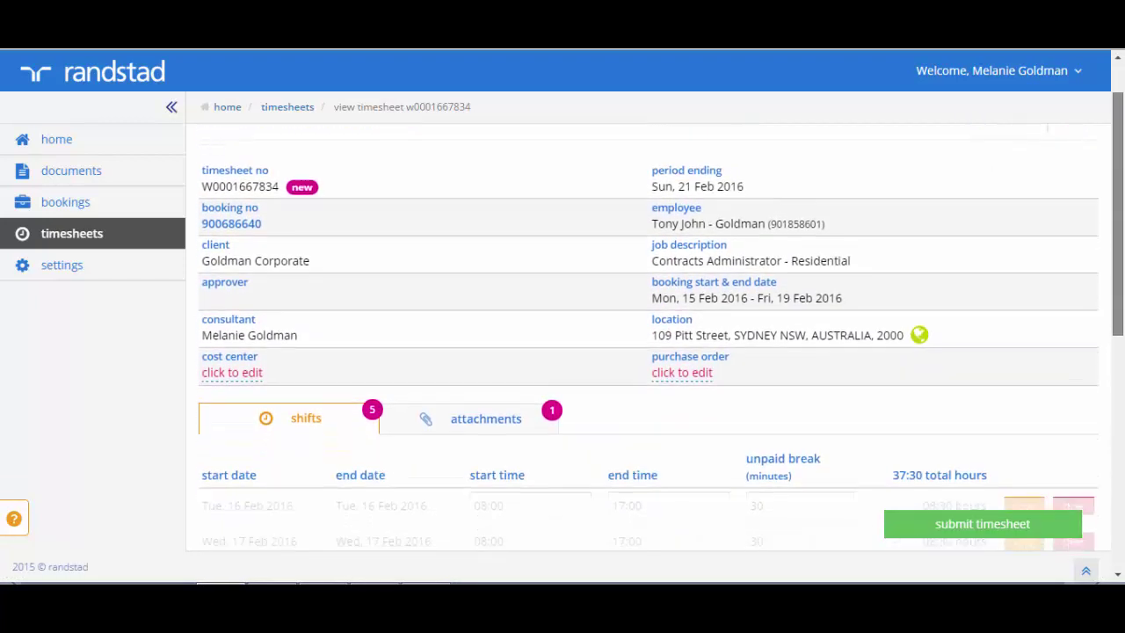
scroll(1122, 167, down, 3)
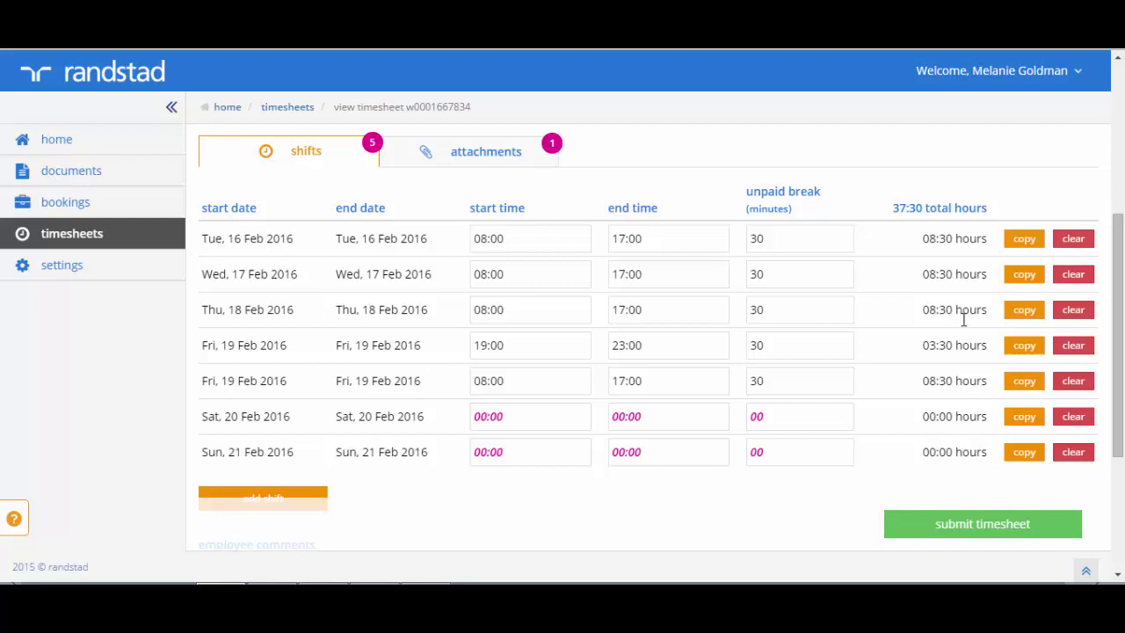
Submit the timesheet for approval and confirm the submission
drag(1116, 340, 1075, 108)
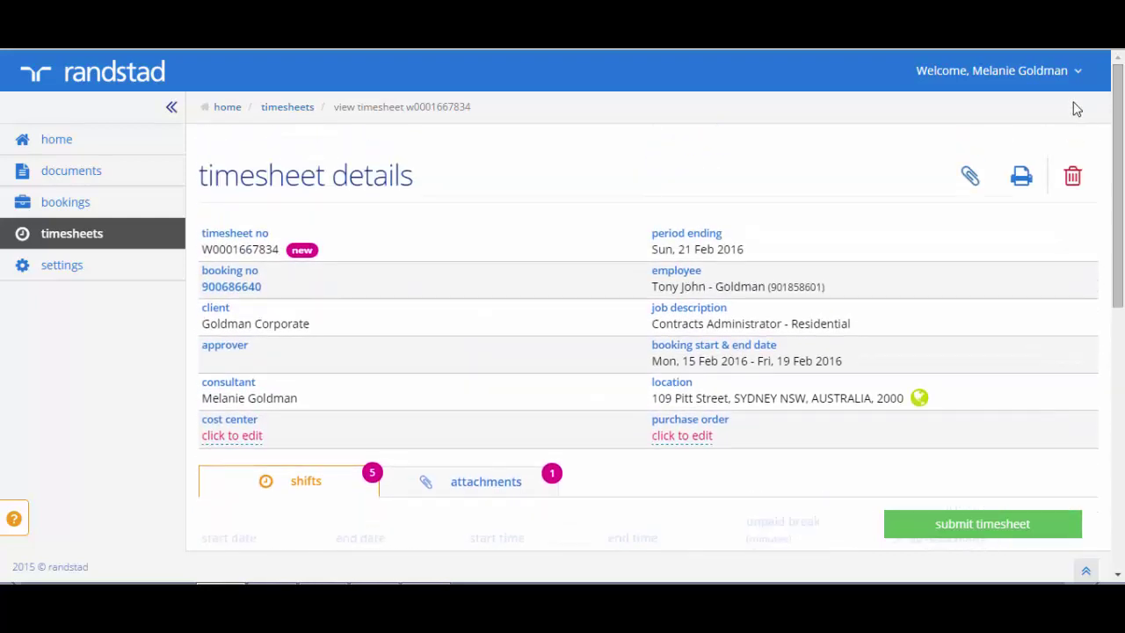
click(991, 524)
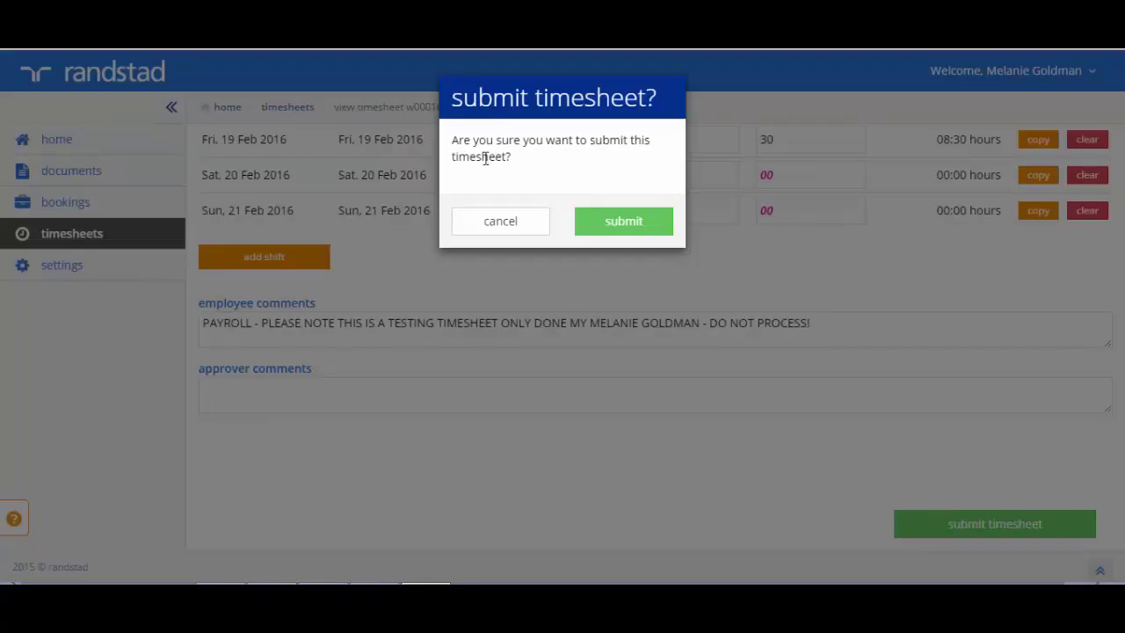
click(618, 222)
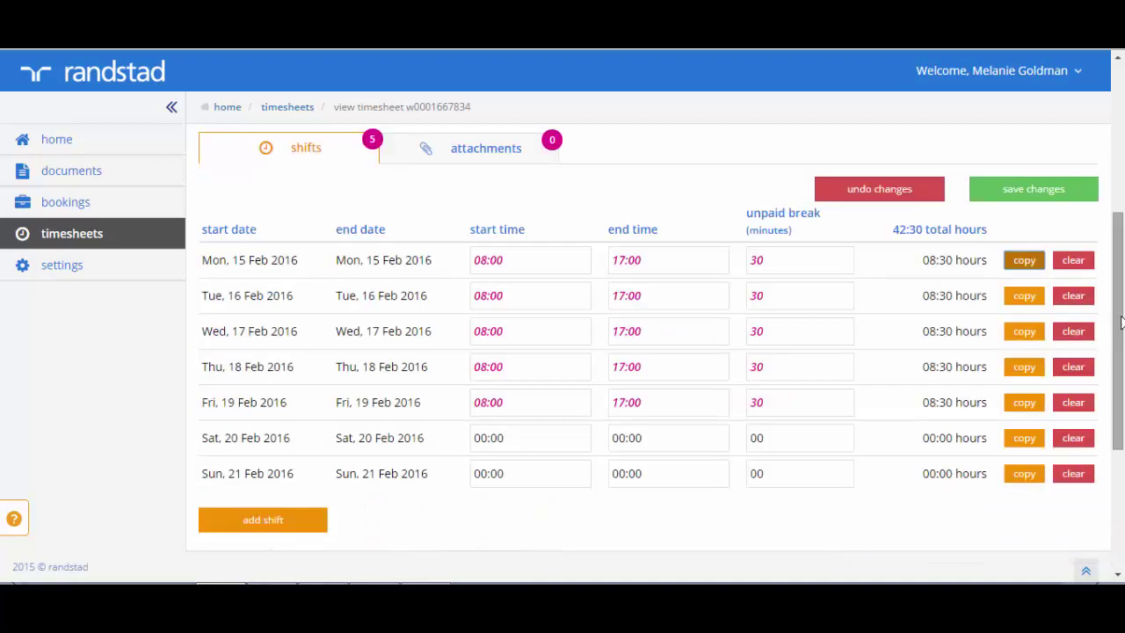
Start adding an extra shift dated Fri, 19 Feb 2016
mouse_move(1118, 369)
mouse_down()
mouse_move(1112, 389)
mouse_move(1115, 357)
mouse_move(1113, 409)
mouse_up()
click(262, 329)
click(499, 163)
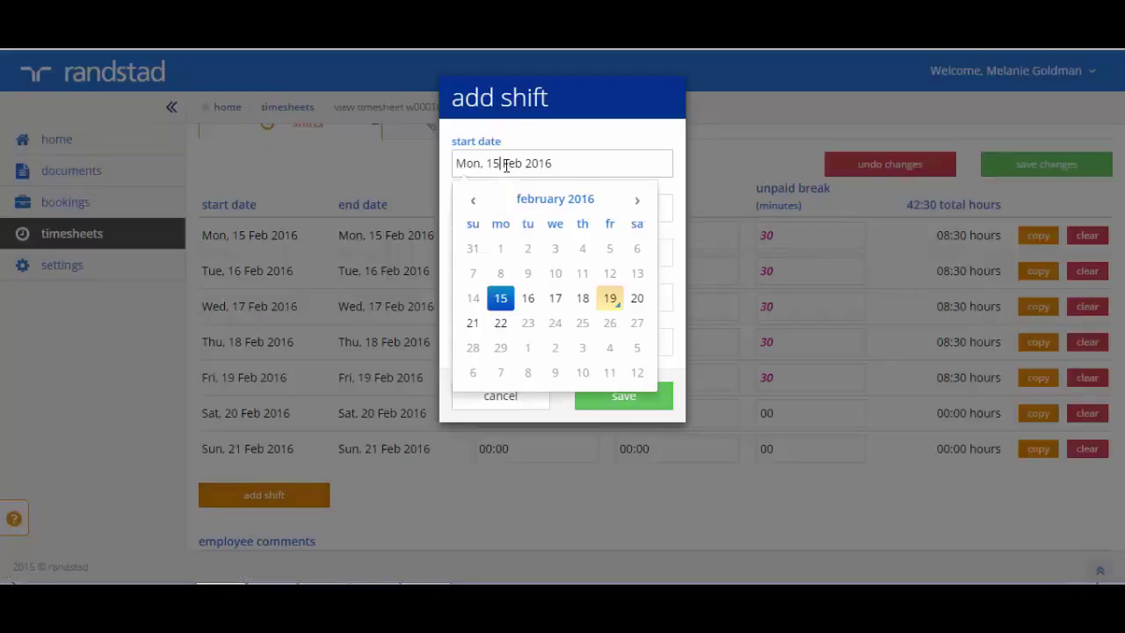
click(609, 300)
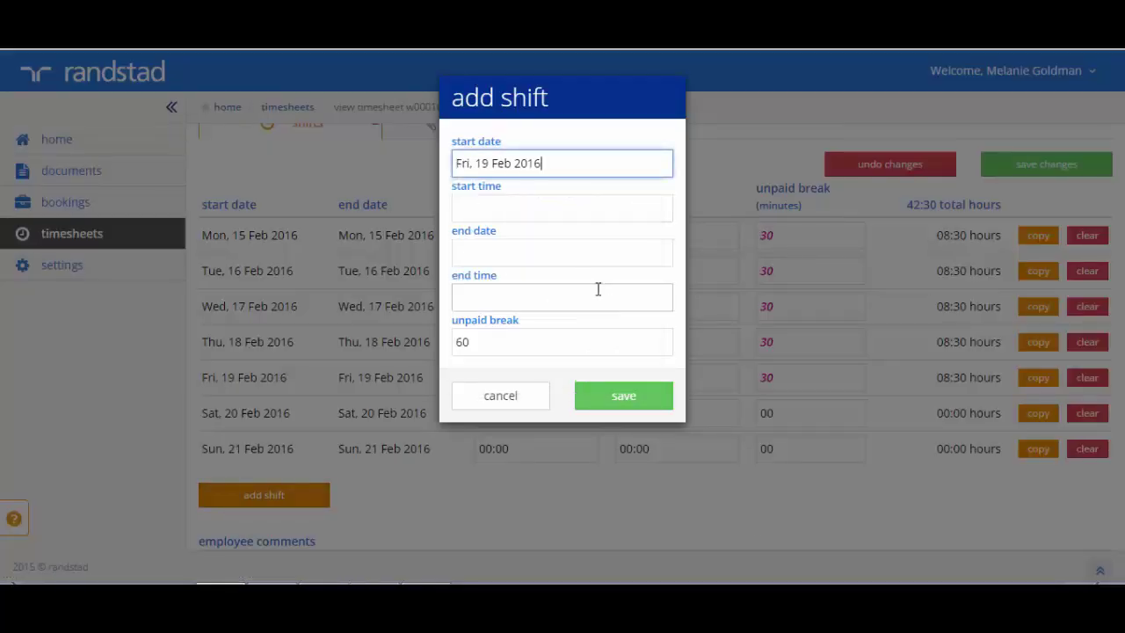
Set the extra shift's start time to 19:00
click(500, 212)
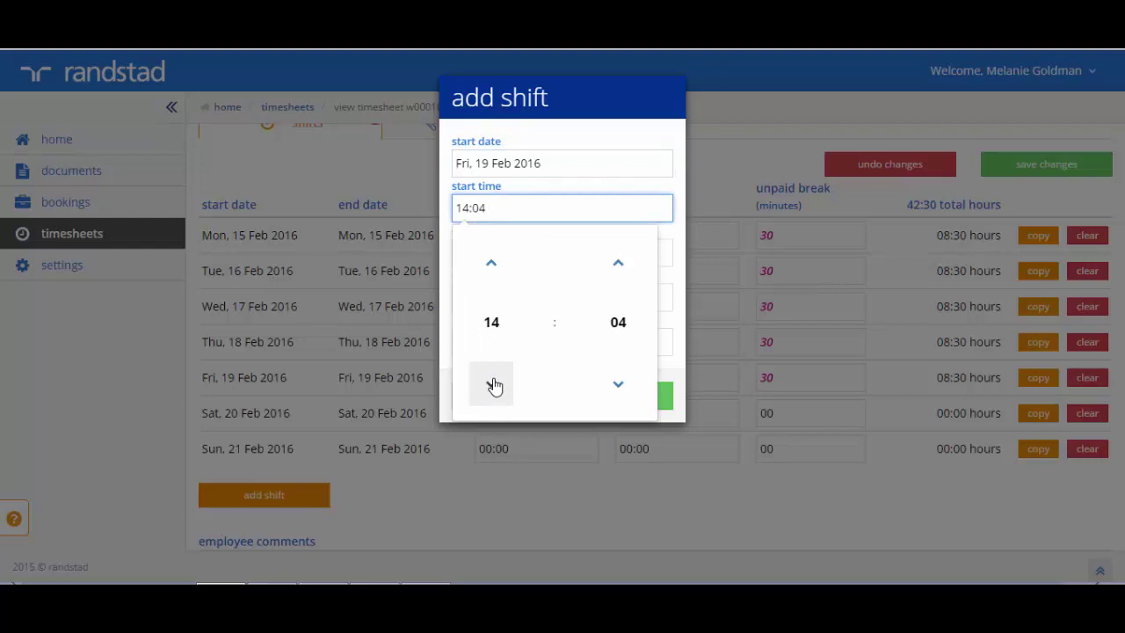
click(492, 265)
click(494, 264)
click(493, 265)
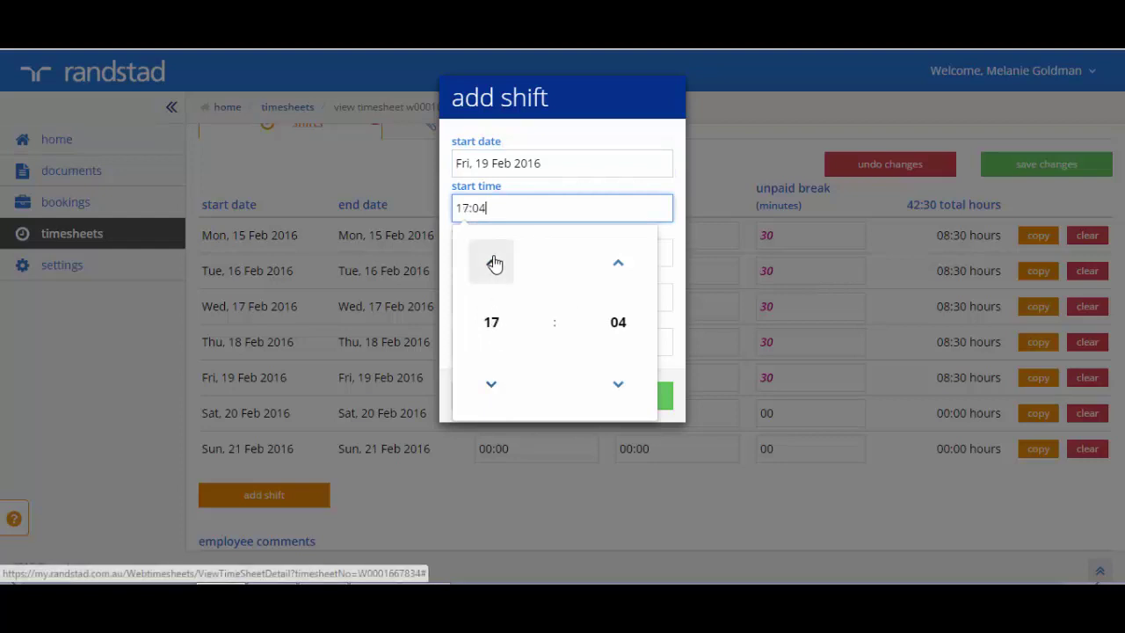
click(613, 386)
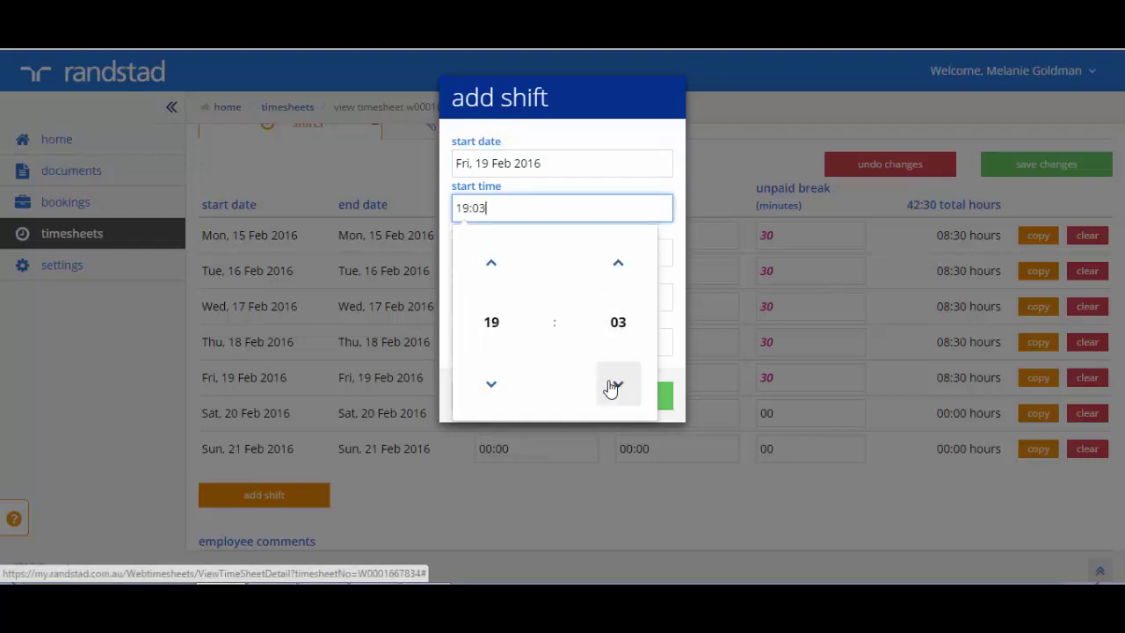
click(613, 387)
click(613, 387)
click(613, 386)
click(668, 254)
click(668, 254)
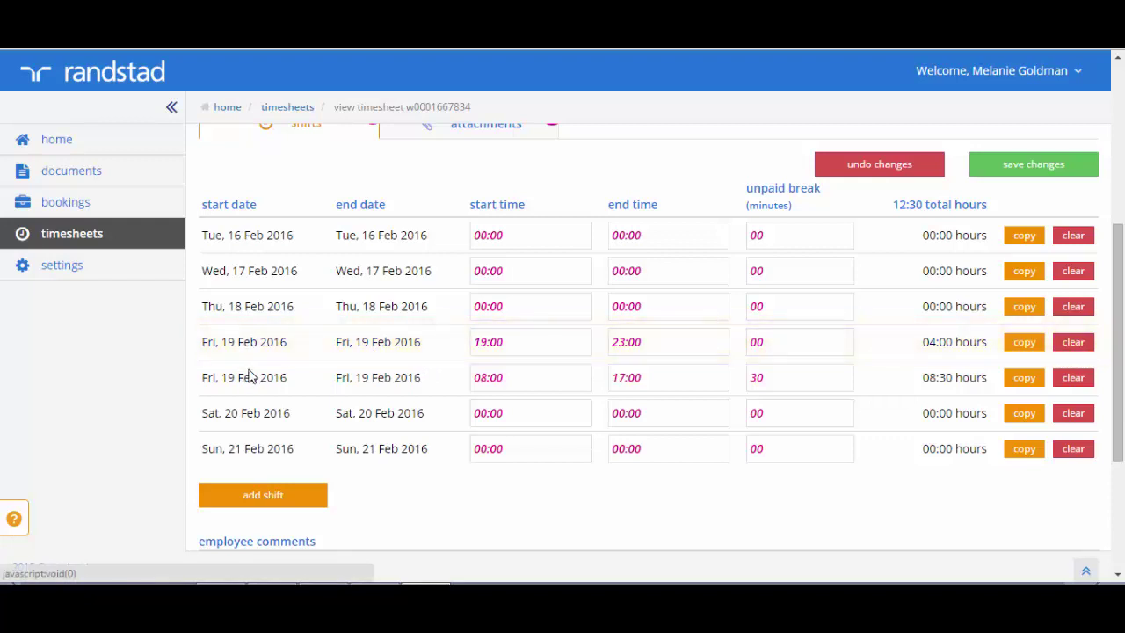
Enter 'note here' in the timesheet's employee comments box, keeping total hours at 12:30
scroll(1117, 314, down, 2)
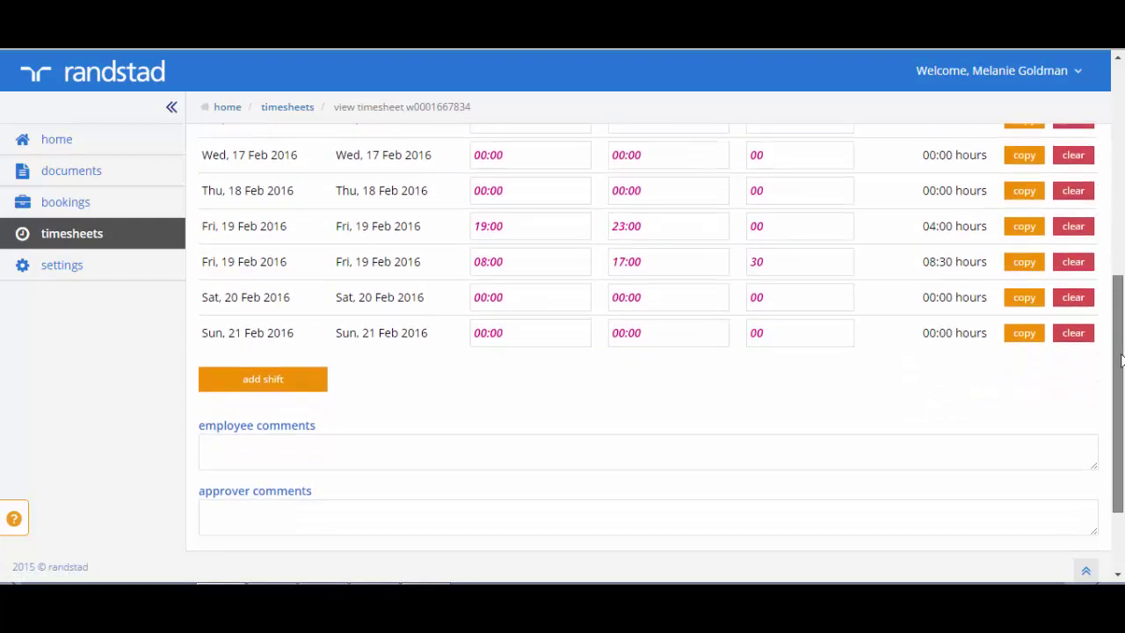
click(232, 405)
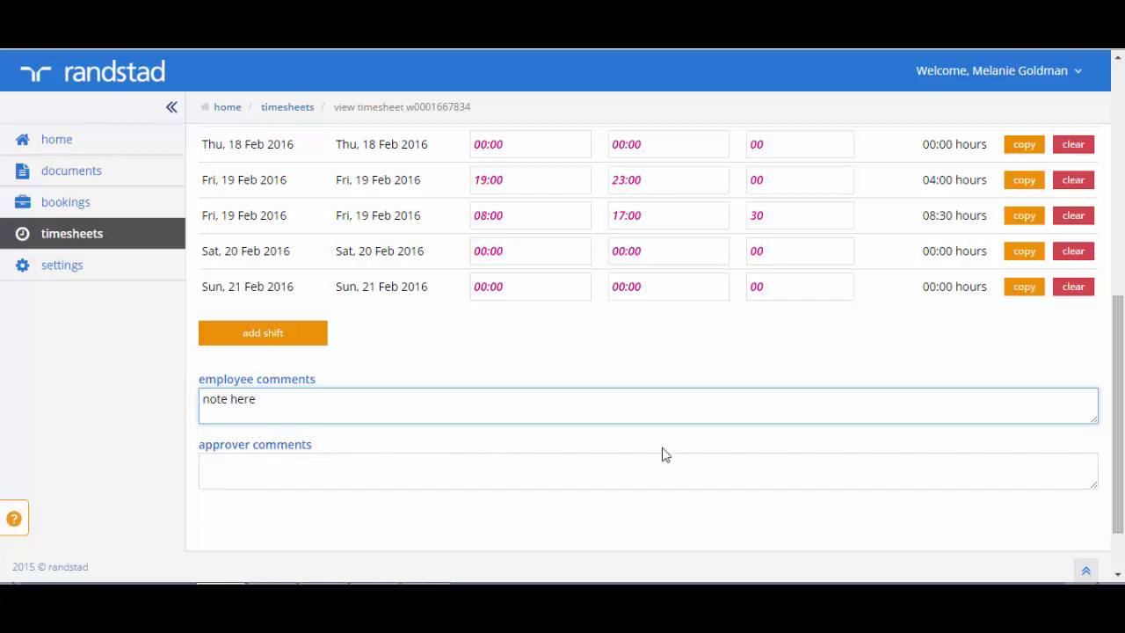
drag(1120, 456, 1123, 224)
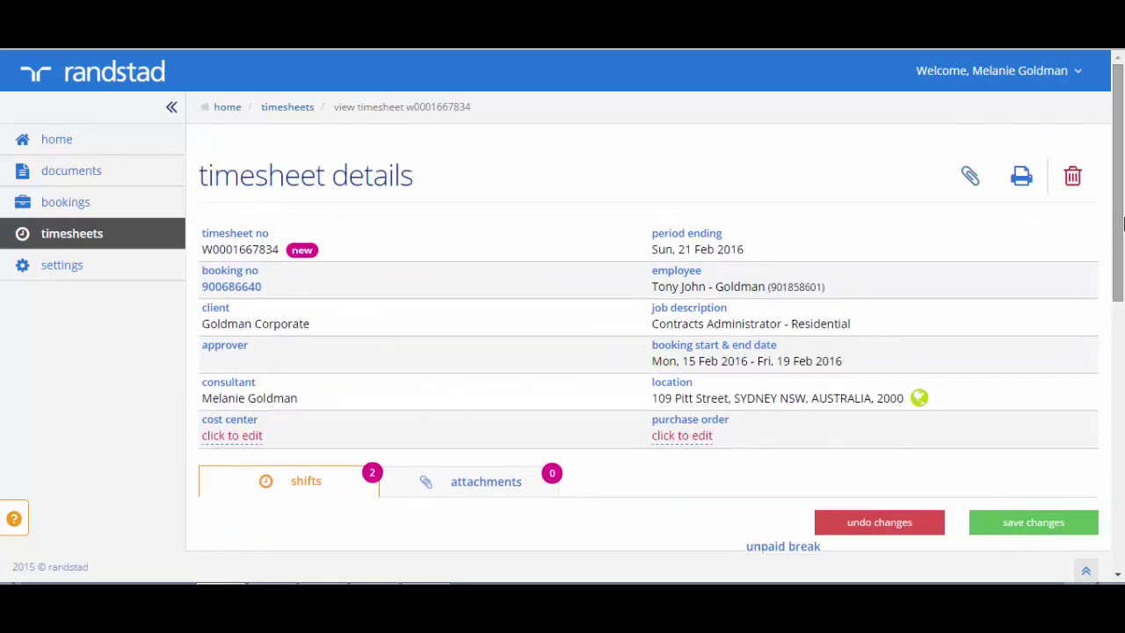
scroll(591, 398, down, 5)
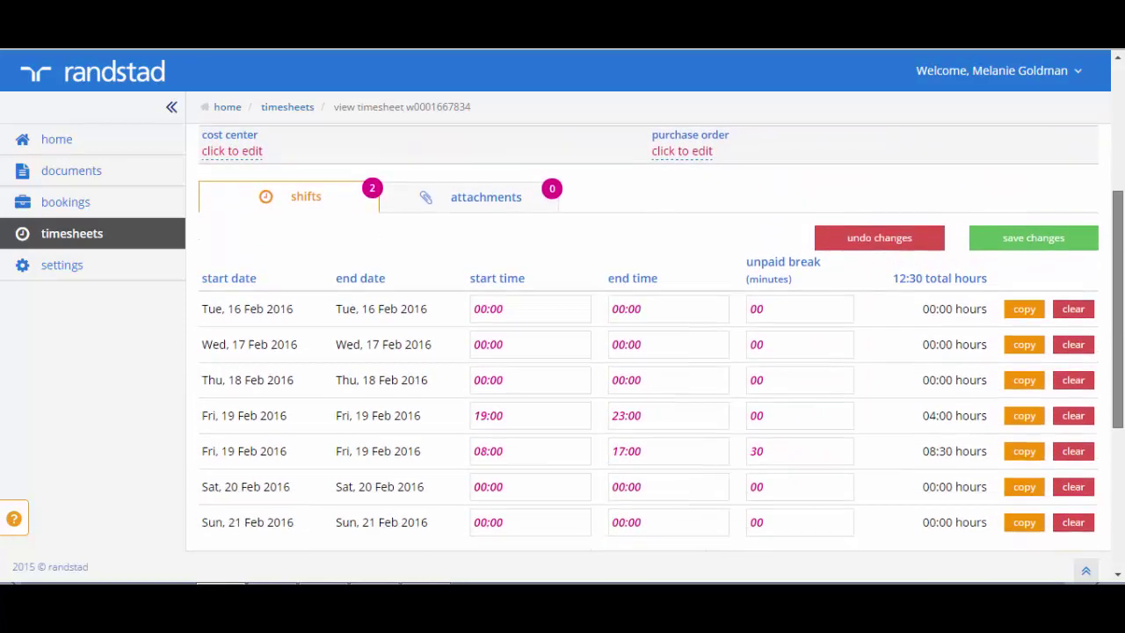
scroll(591, 398, up, 4)
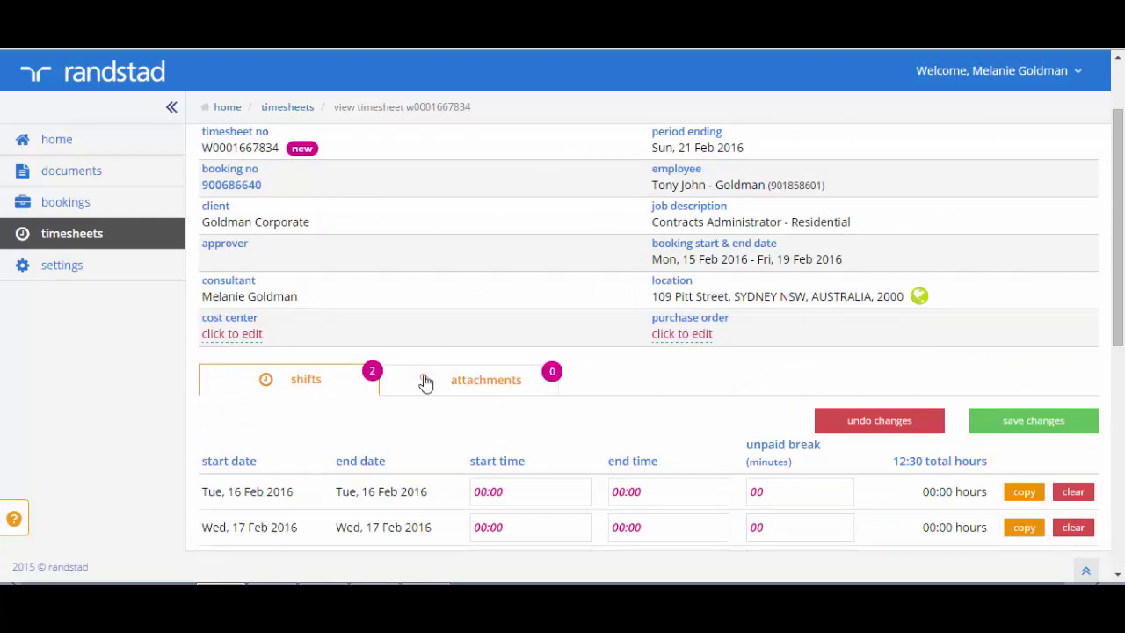
Upload chrome 2.jpg through the timesheet's attachments section
click(477, 381)
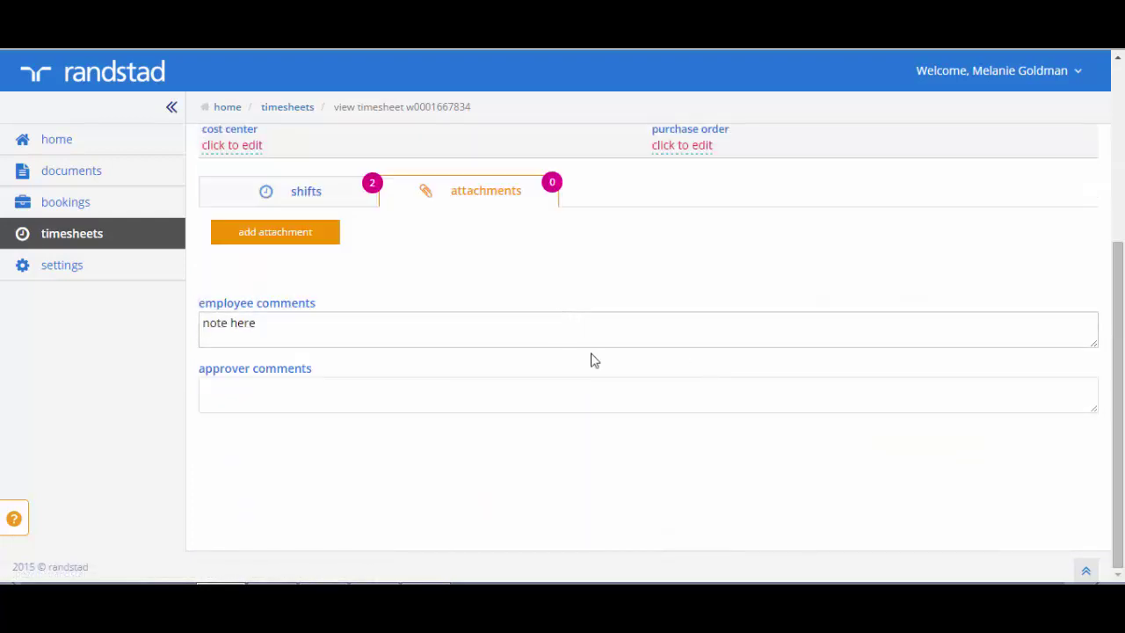
click(262, 233)
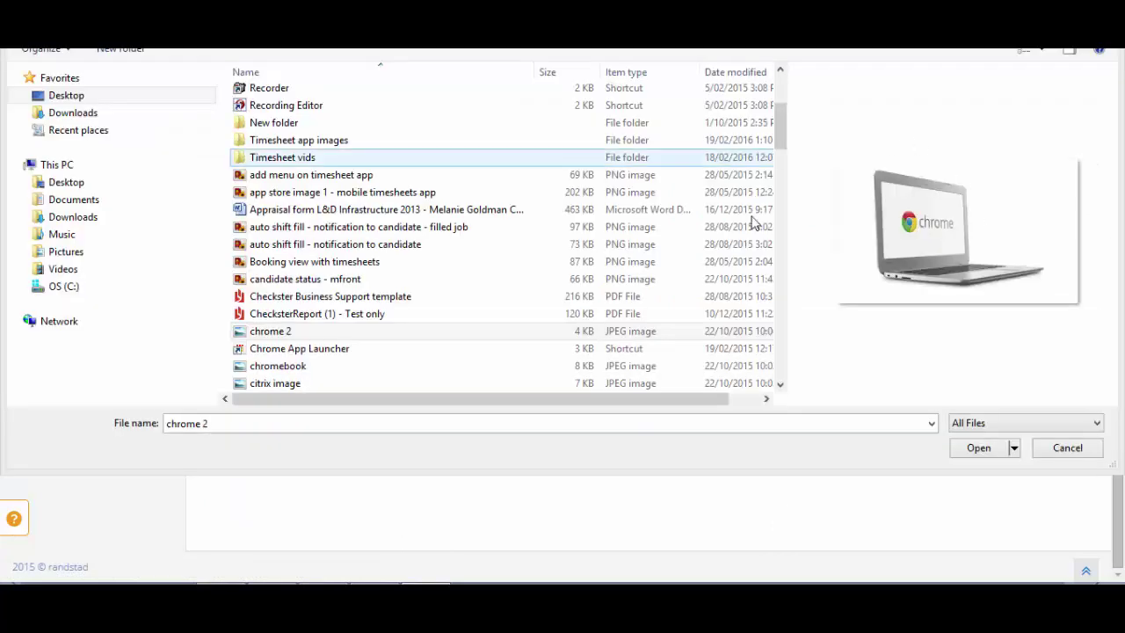
click(982, 448)
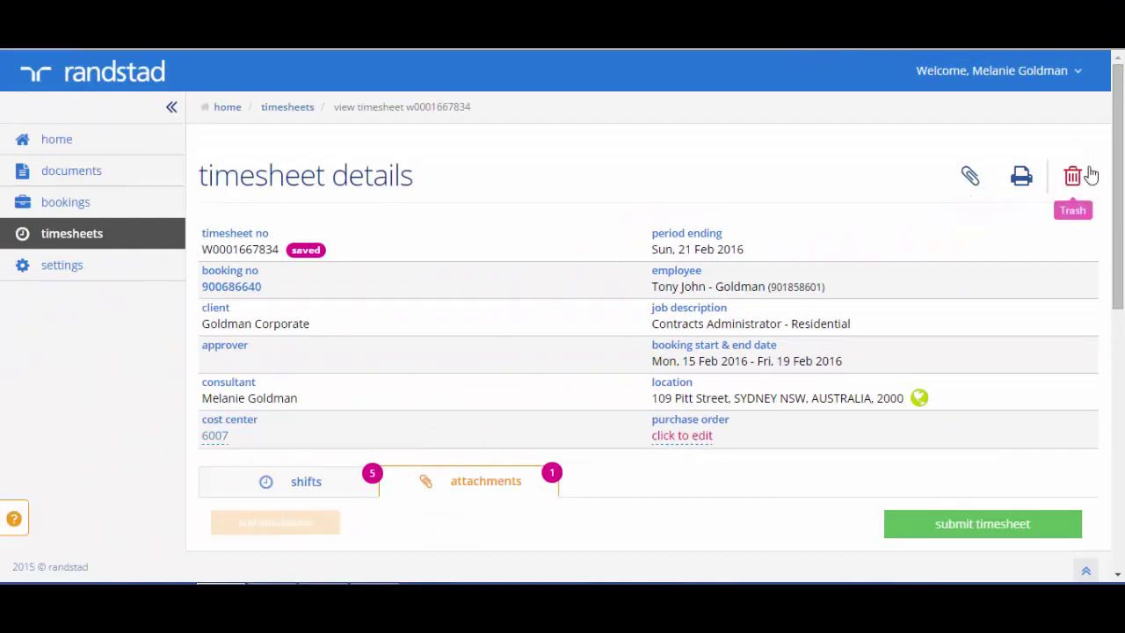
scroll(1089, 206, down, 4)
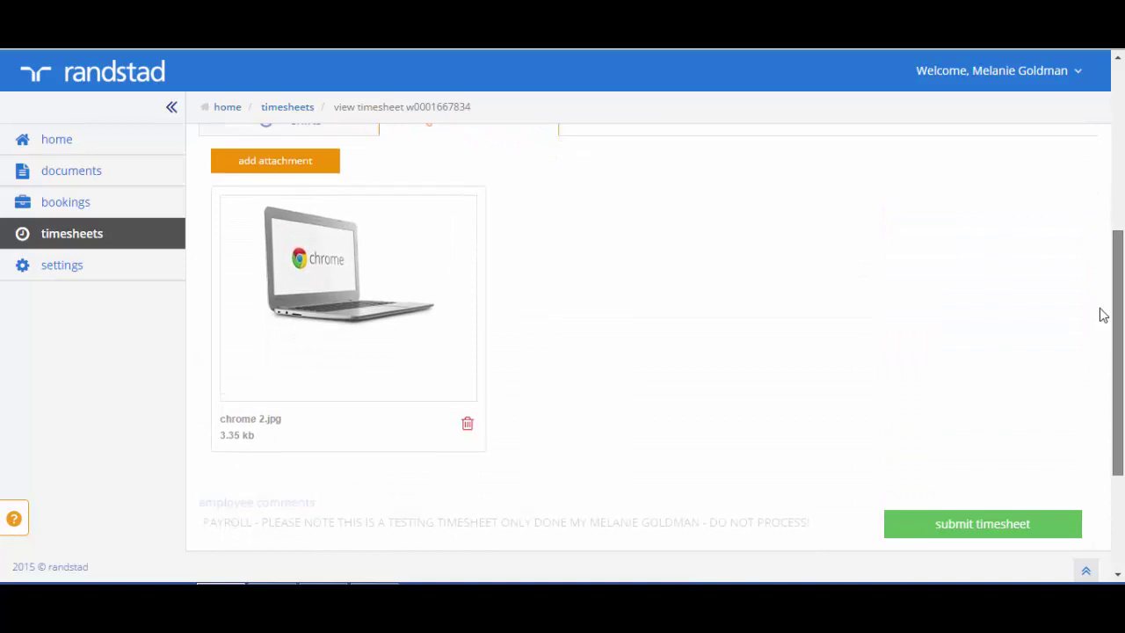
scroll(1099, 314, up, 5)
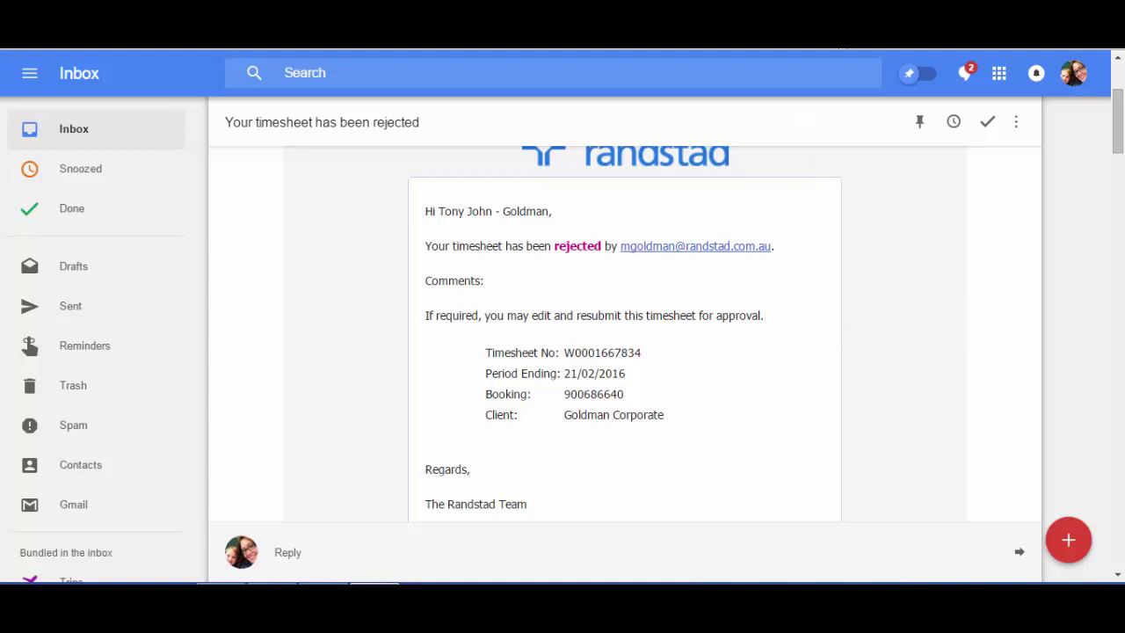
Go back from the rejection email to the Randstad timesheets list
key(alt+Tab)
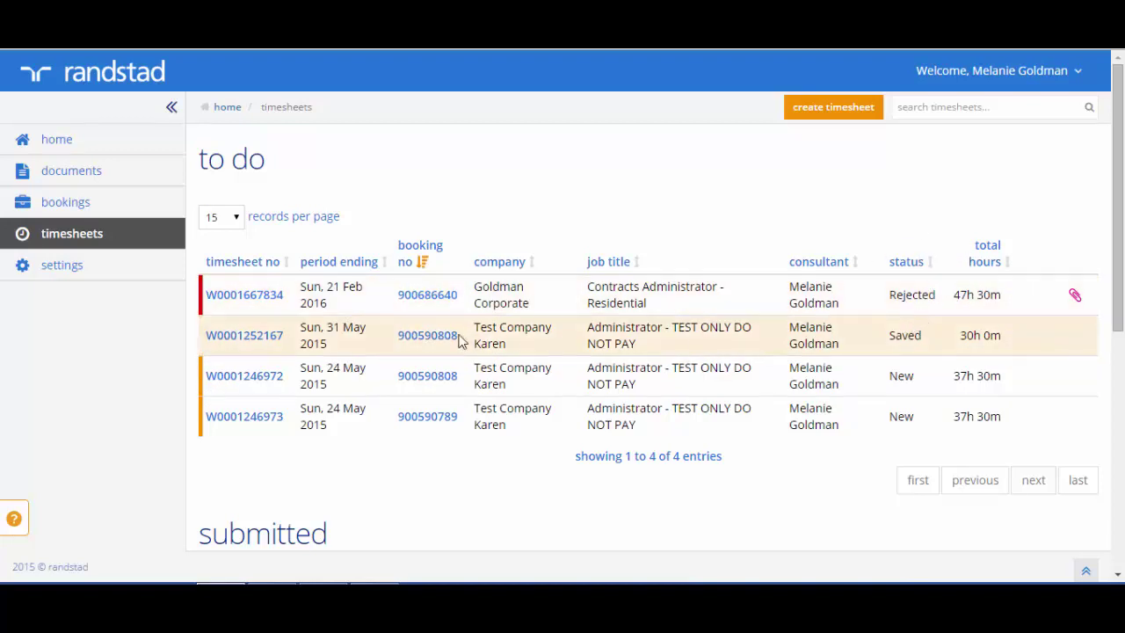
Open the rejected Goldman Corporate timesheet from the to-do list and scroll its details
click(283, 309)
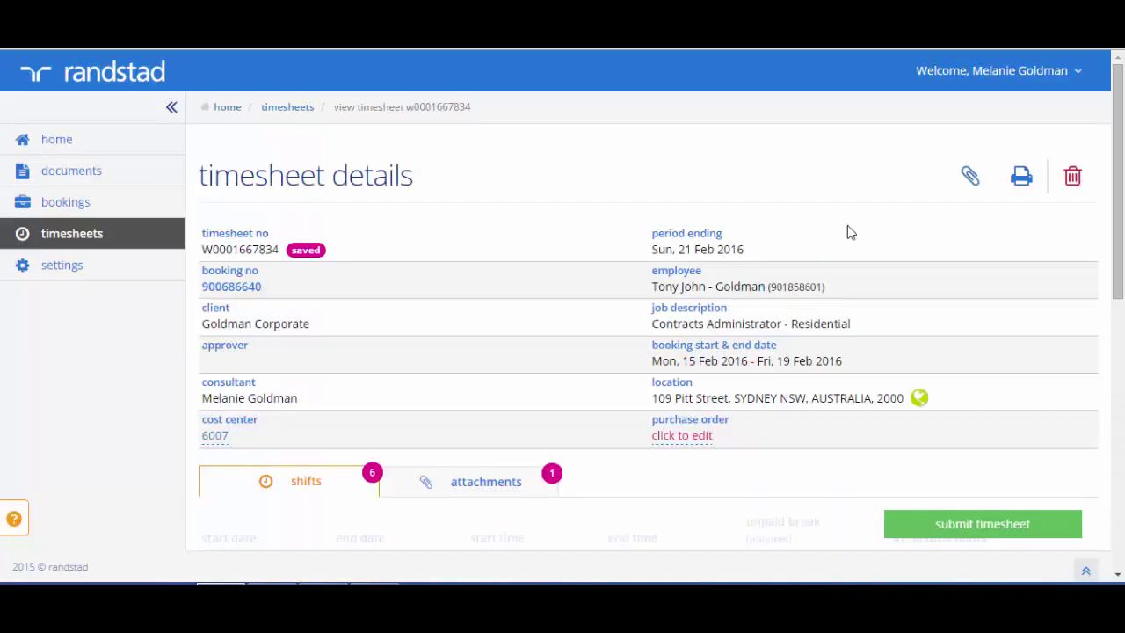
drag(1116, 121, 1122, 388)
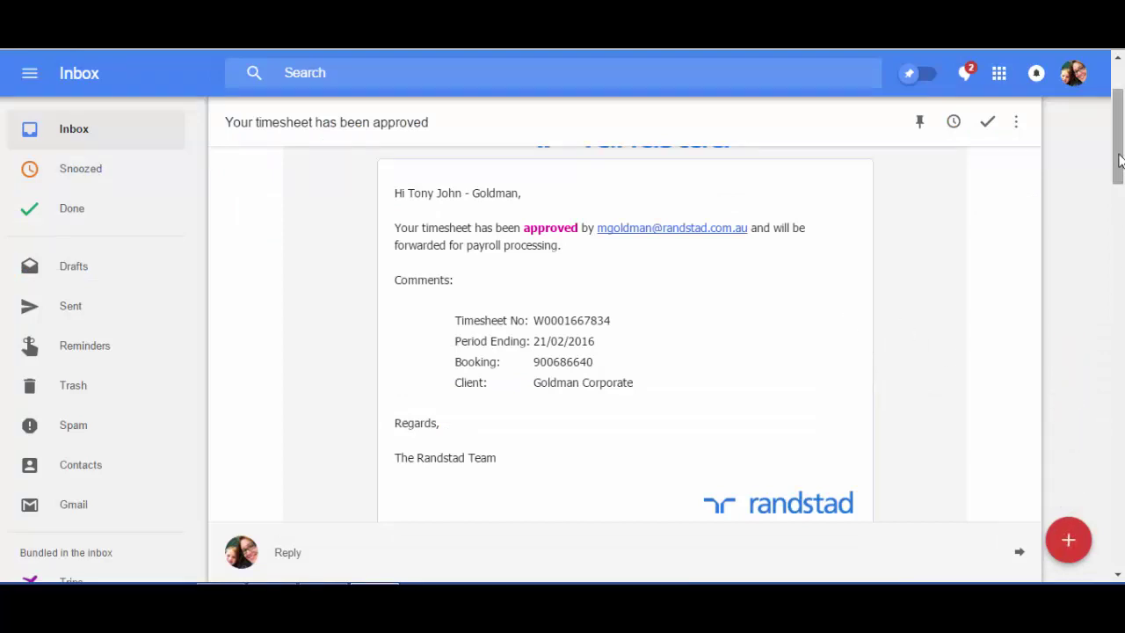
drag(1117, 166, 1120, 171)
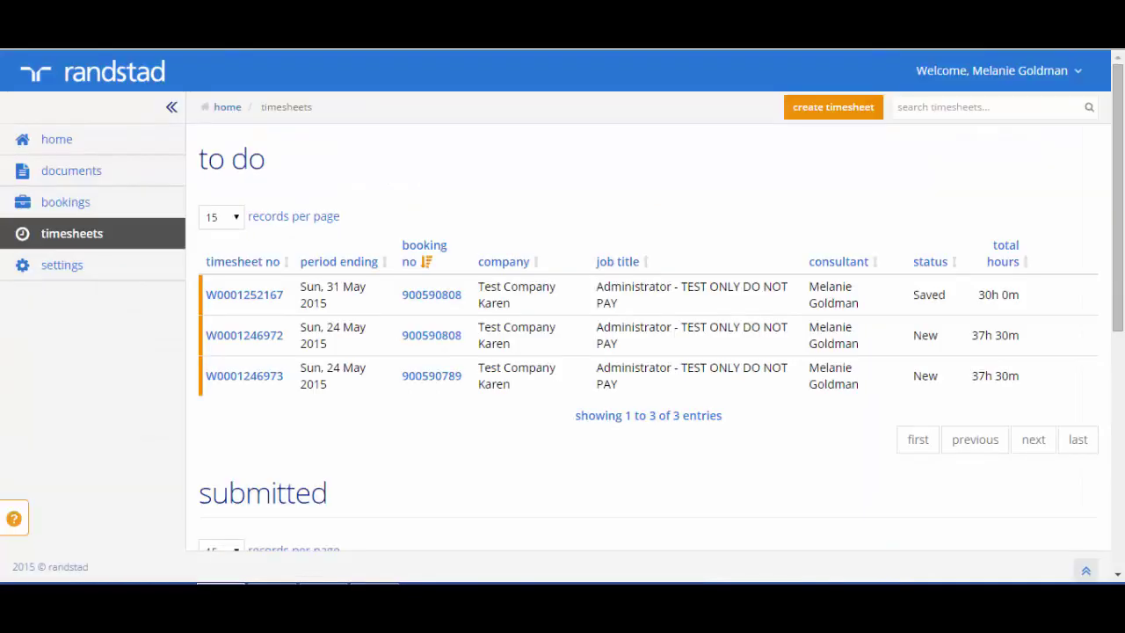
Scroll the Randstad page on the way back to the log-in page
drag(1119, 173, 1118, 400)
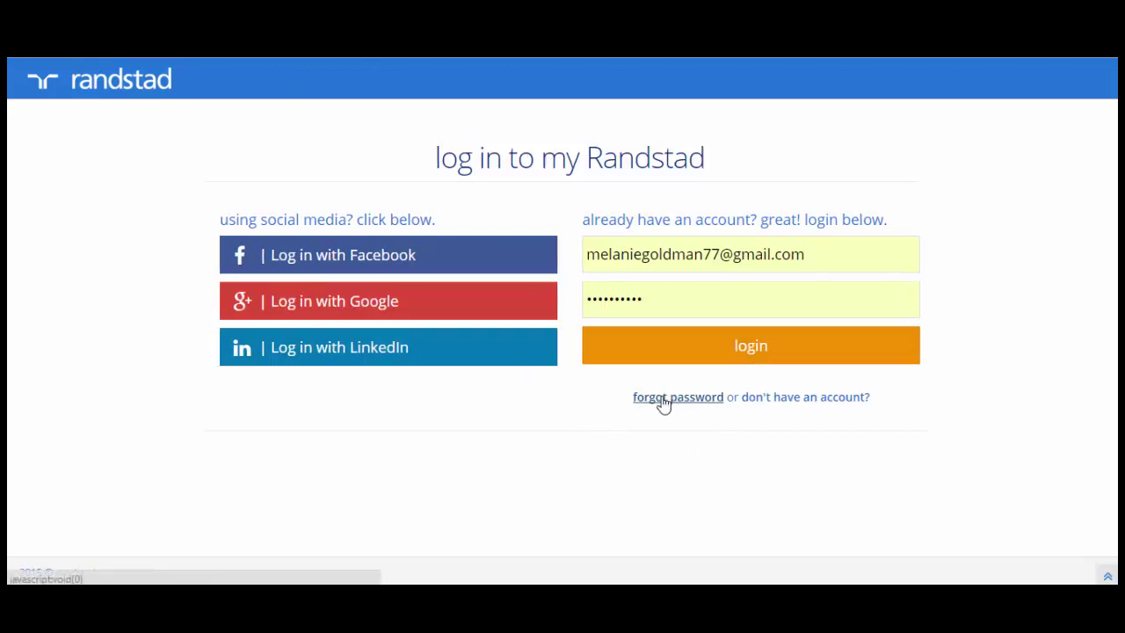
Bring up the forgot-password dialog with the account e-mail prefilled
click(664, 400)
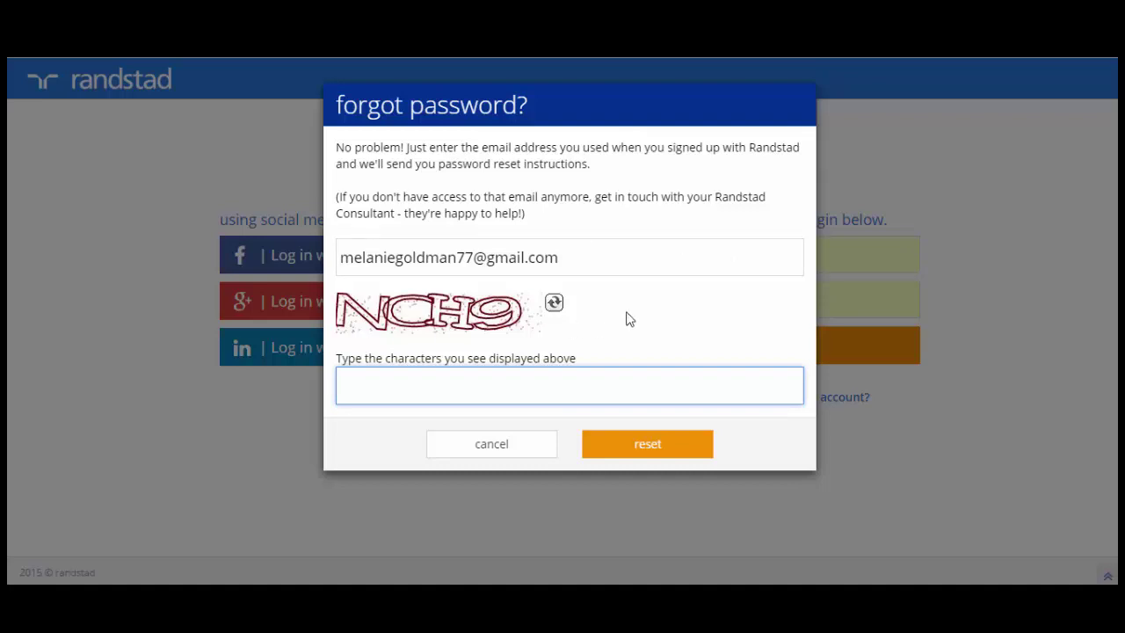